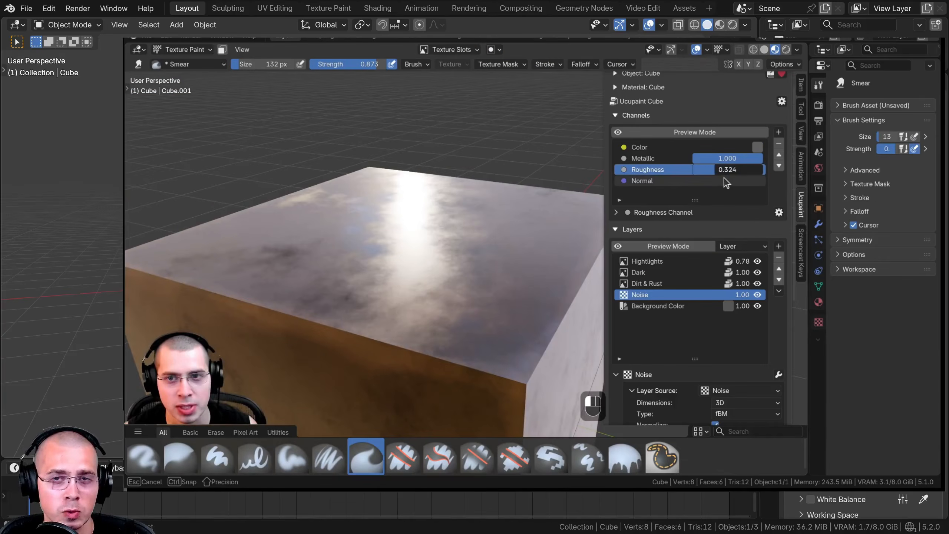
- Set the Roughness channel to about 0.261 and paint thin scratches near the cube's edge on the Scratches Bump layer
left_click_drag(723, 178, 725, 178)
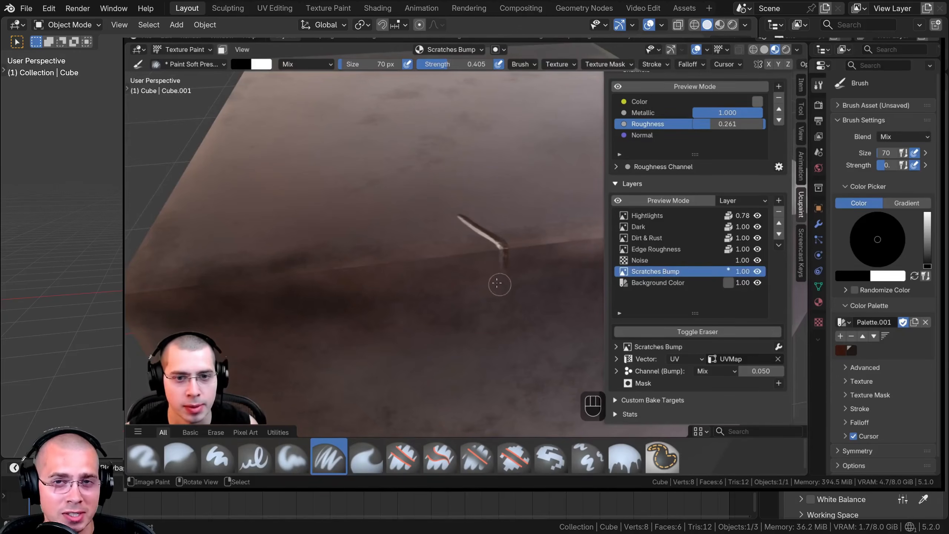
mouse_move(497, 284)
left_mouse_down()
mouse_move(501, 265)
mouse_move(487, 329)
left_mouse_up()
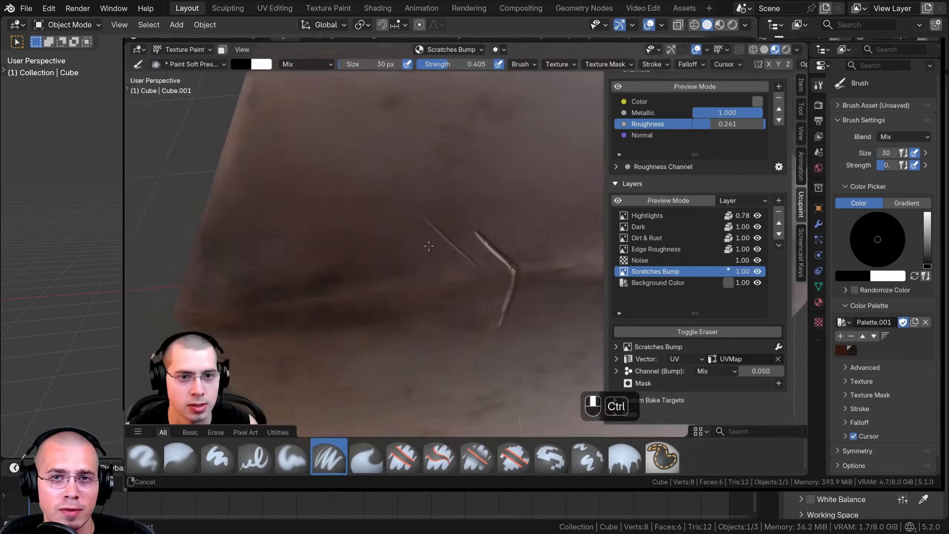
left_click_drag(428, 222, 475, 265)
mouse_move(328, 192)
left_mouse_down()
mouse_move(441, 256)
mouse_move(414, 248)
left_mouse_up()
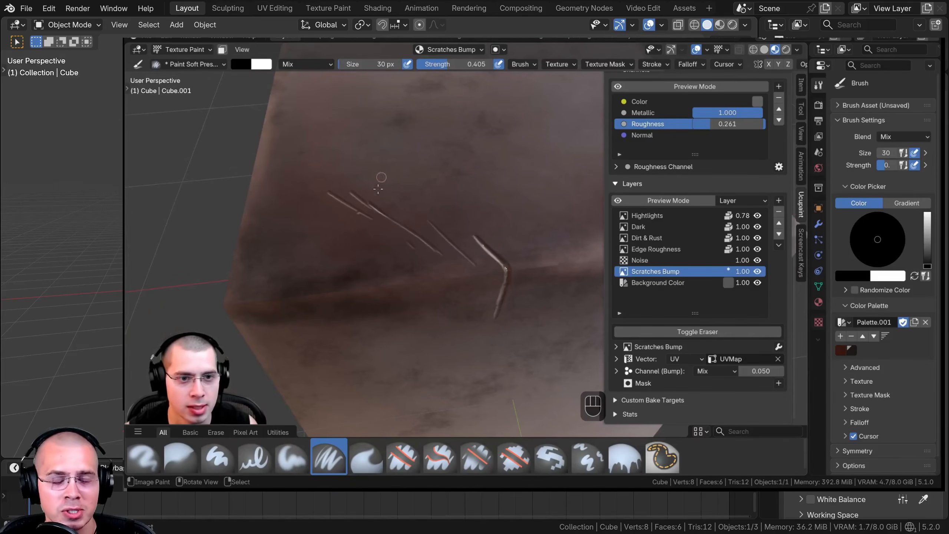
mouse_move(375, 179)
left_mouse_down()
mouse_move(389, 268)
mouse_move(396, 212)
left_mouse_up()
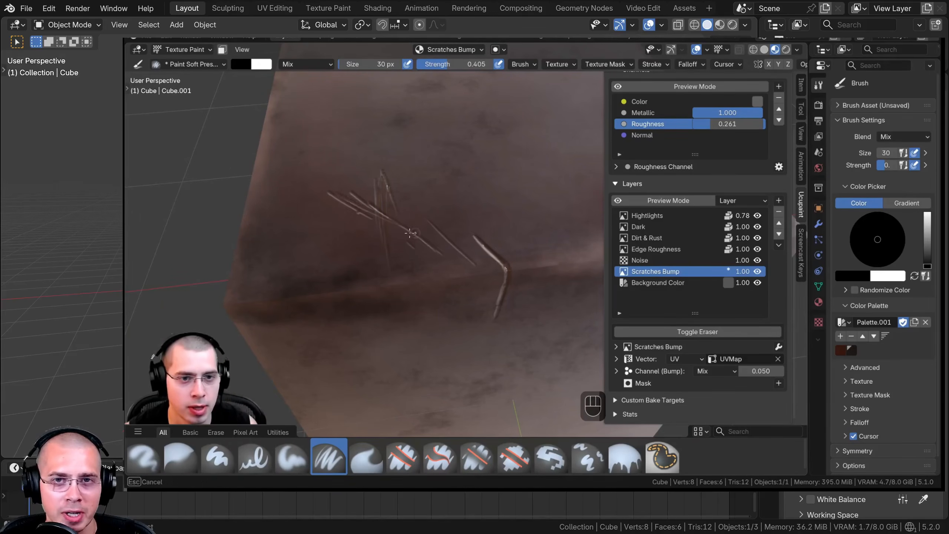
left_click_drag(310, 189, 407, 247)
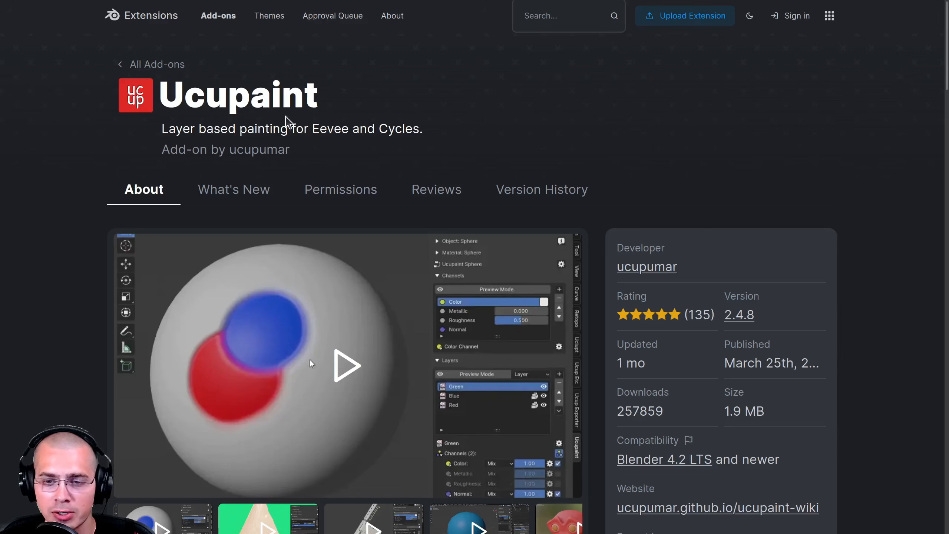
- Try to install the Ucupaint add-on from its Blender Extensions web page into Blender
scroll(328, 148, "down", 5)
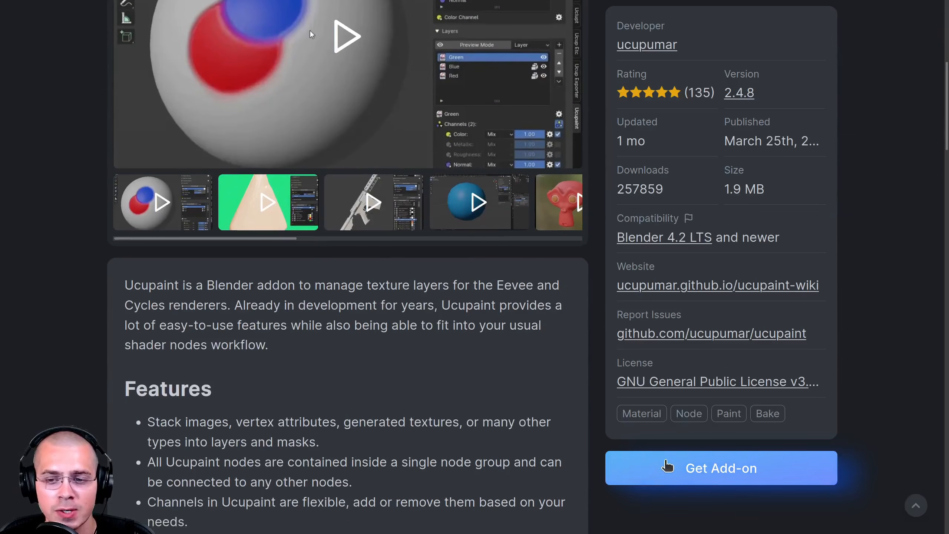
left_click(722, 472)
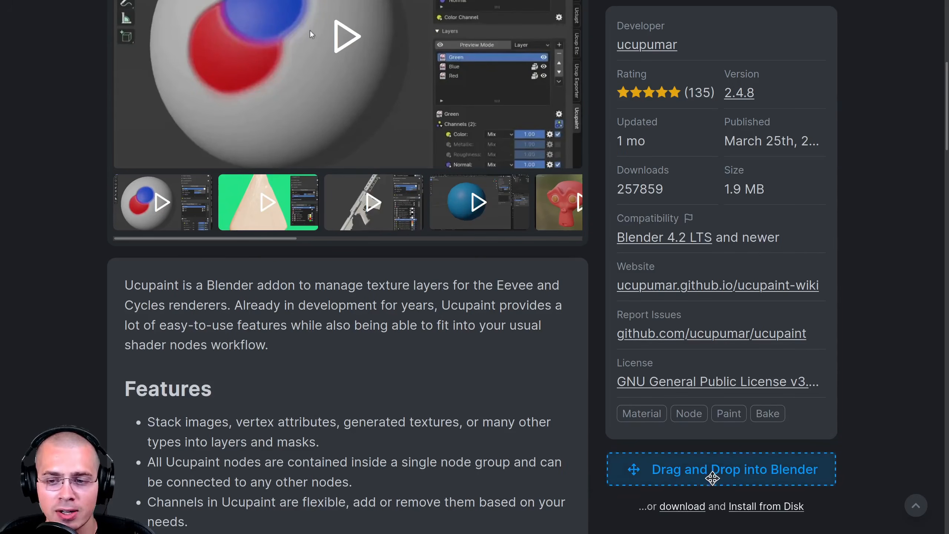
left_click_drag(733, 473, 442, 228)
key("alt+Tab")
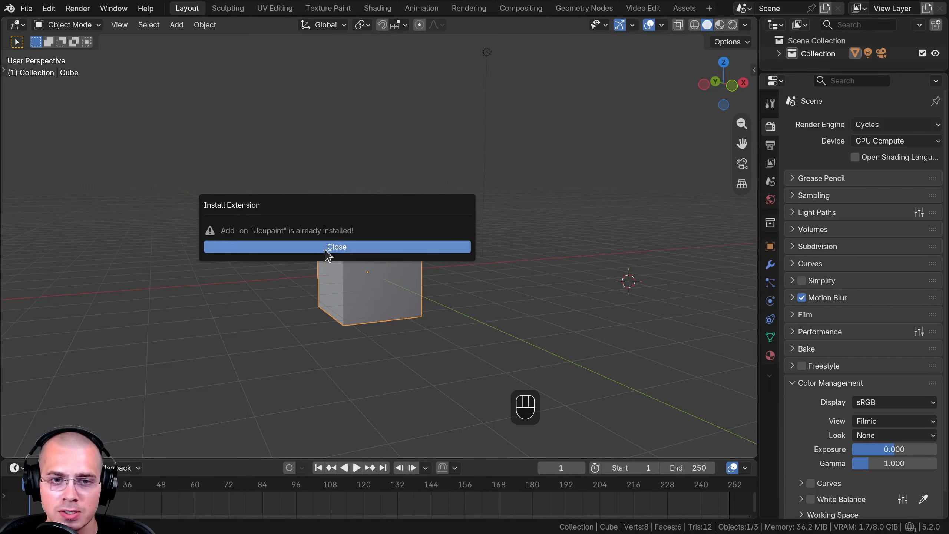
left_click(328, 247)
- Search the extensions in the preferences for "ucu" and examine the details of the Ucupaint add-on
left_click(49, 8)
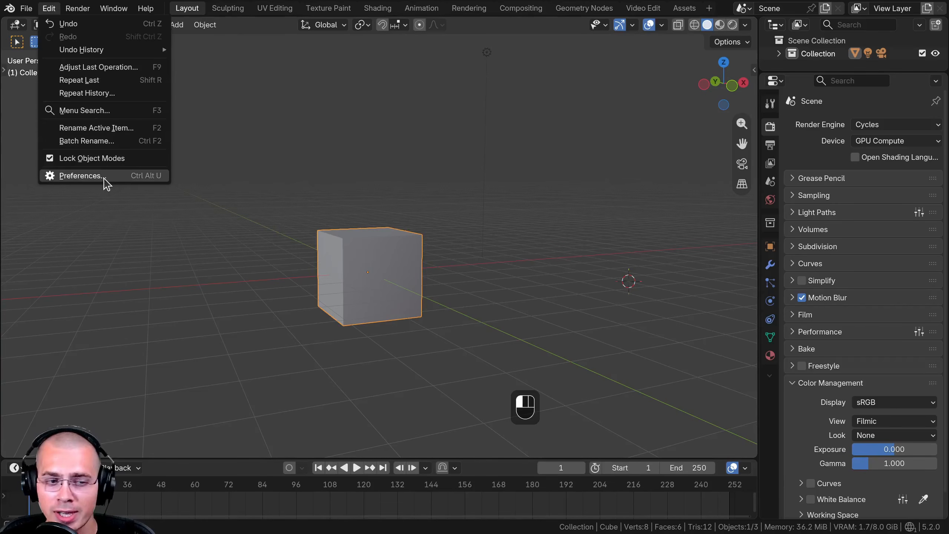
left_click(80, 175)
left_click_drag(482, 46, 221, 65)
left_click(173, 194)
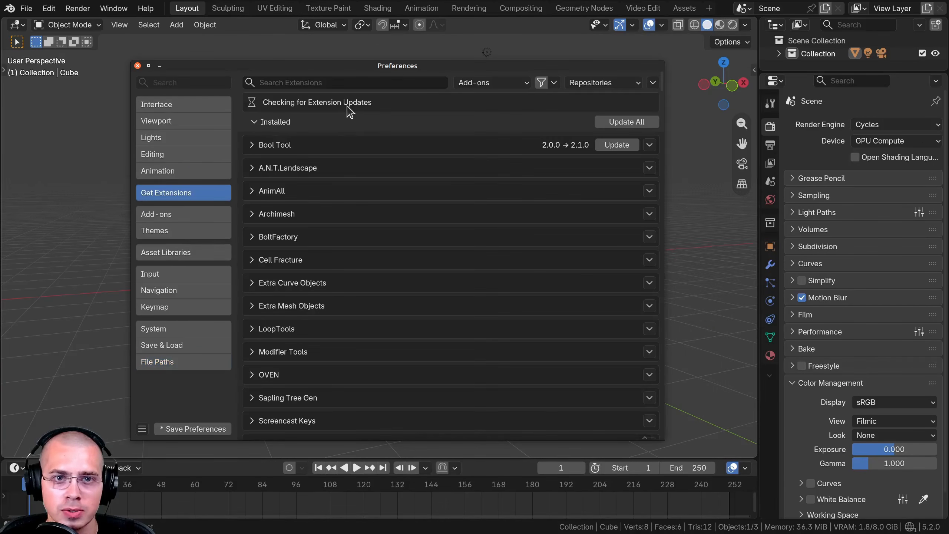
left_click(335, 82)
type("ucu")
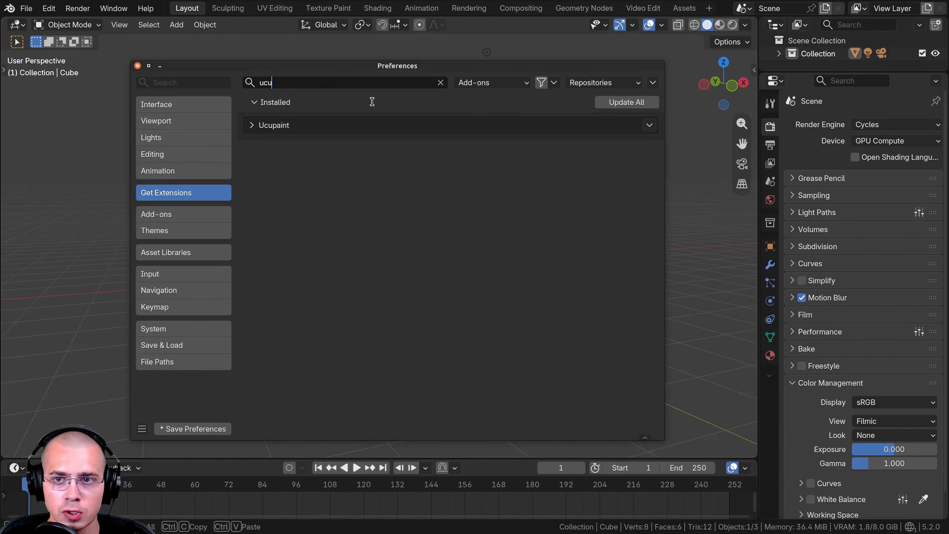
left_click(250, 125)
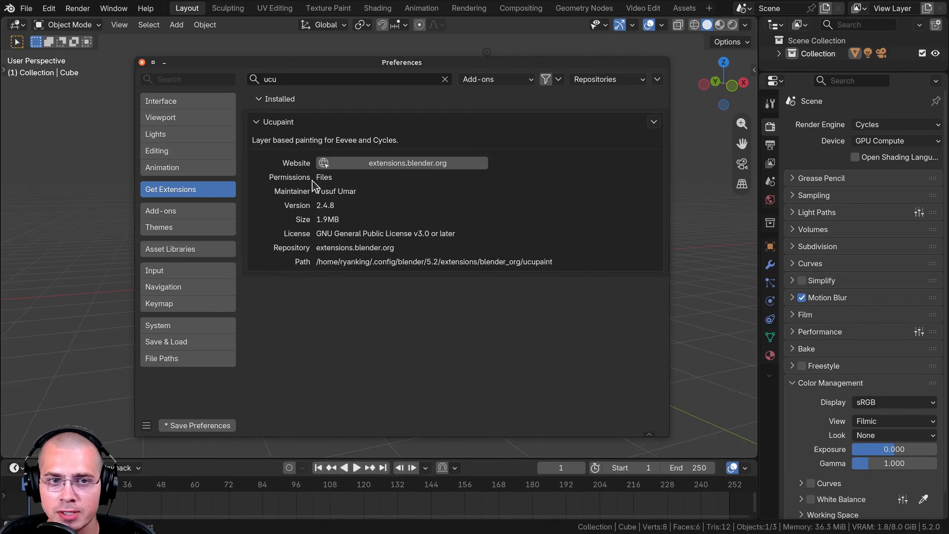
left_click(142, 62)
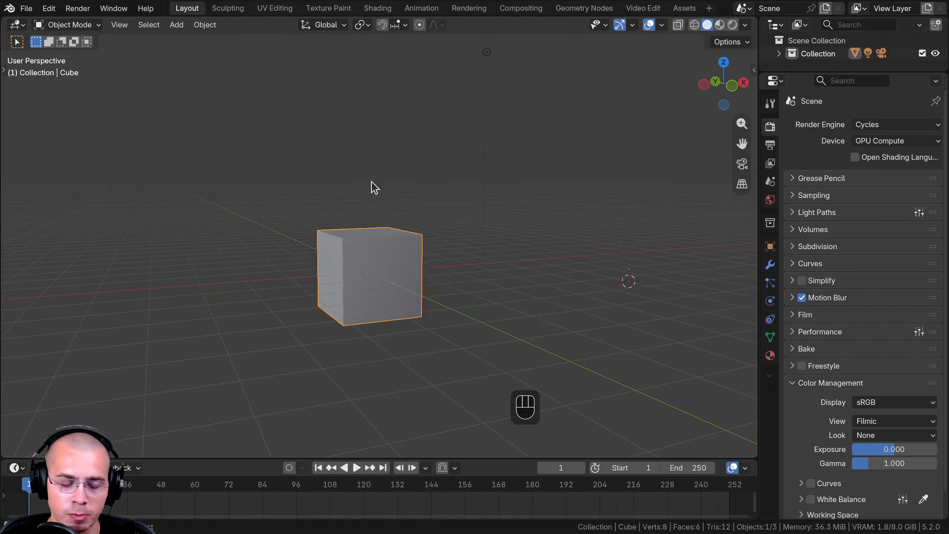
- Show the Ucupaint settings in the Layout viewport's sidebar and delete the camera and light, leaving only the cube
key("n")
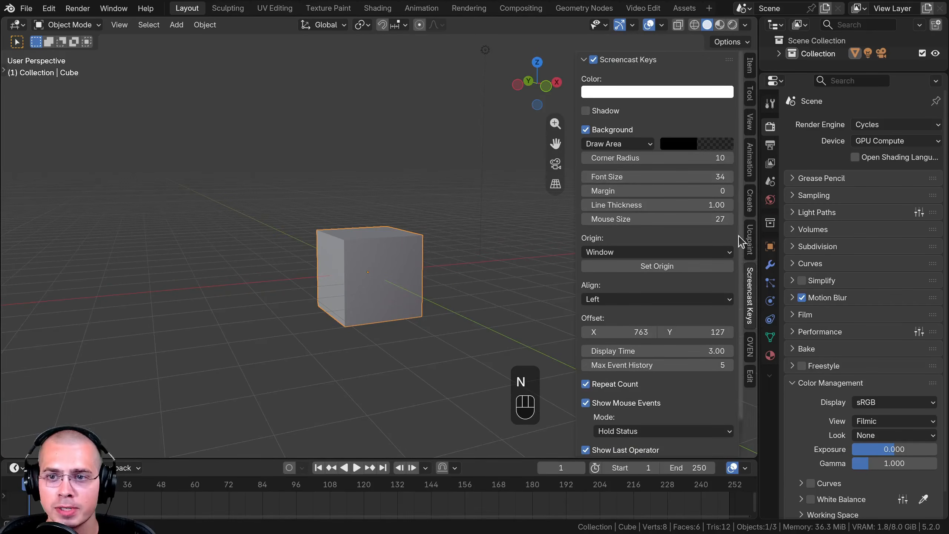
left_click(750, 240)
left_click_drag(757, 241, 758, 242)
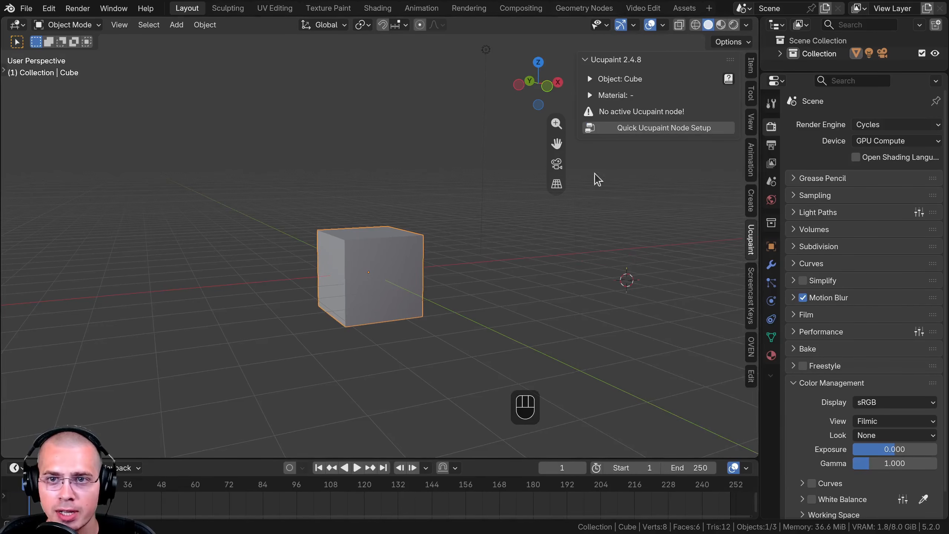
middle_click_drag(489, 251, 453, 232, "shift")
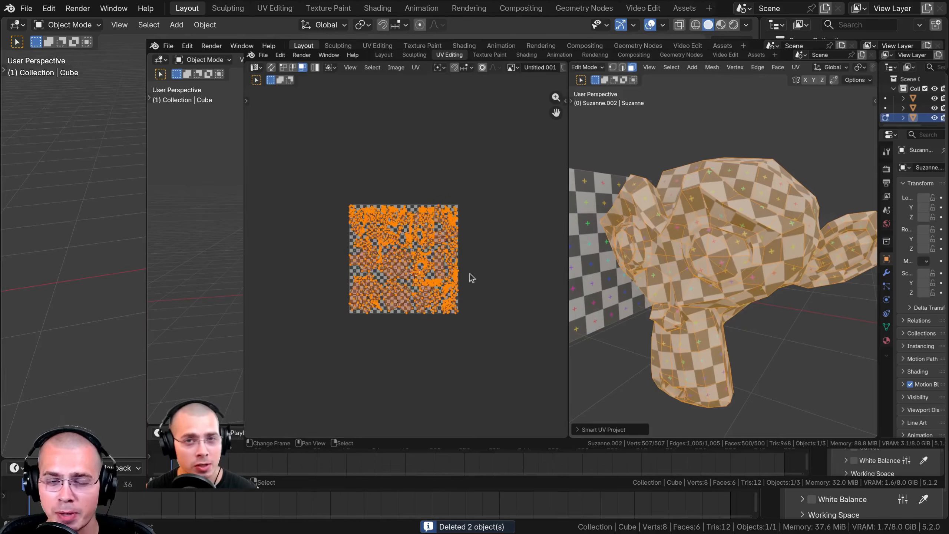
key("s")
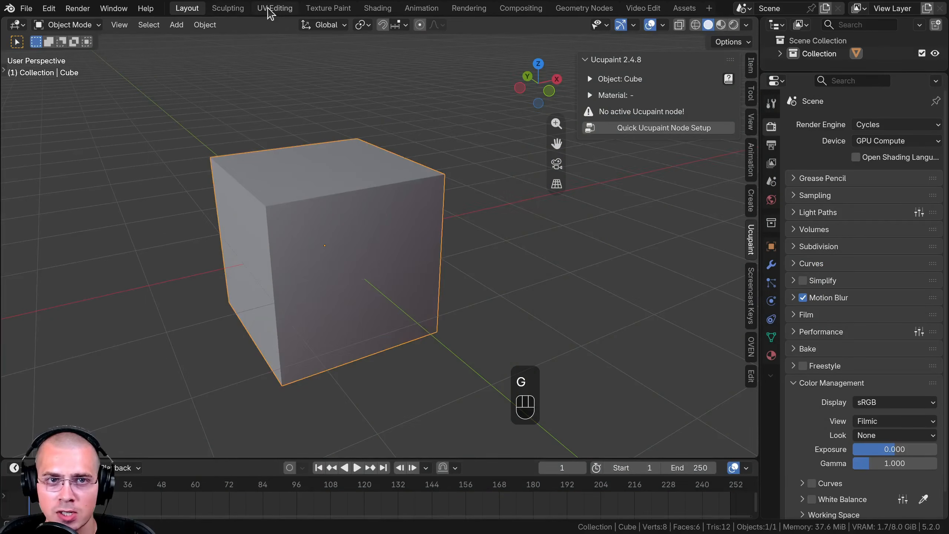
- Examine the cube's UV layout in the UV Editing workspace with all its UVs selected
left_click(272, 9)
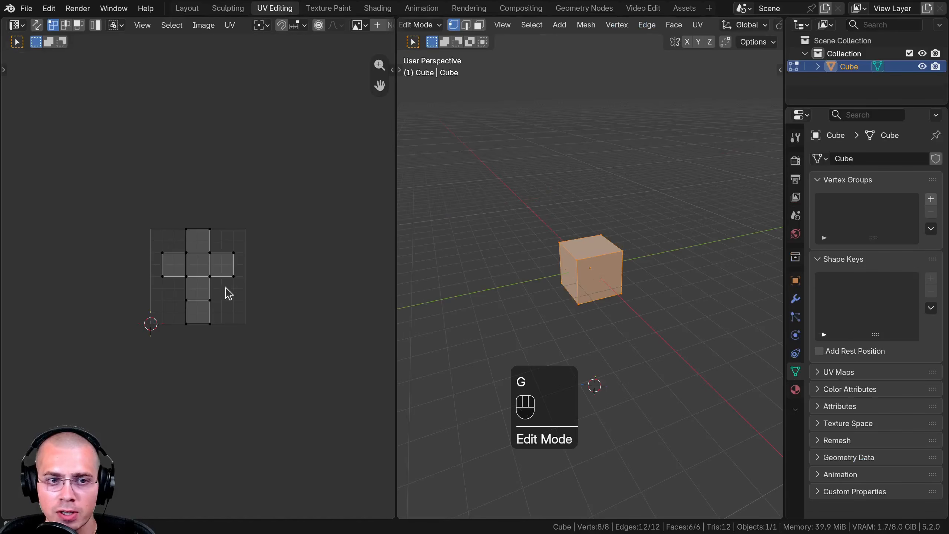
scroll(229, 294, "up", 7)
scroll(218, 164, "down", 1)
key("a")
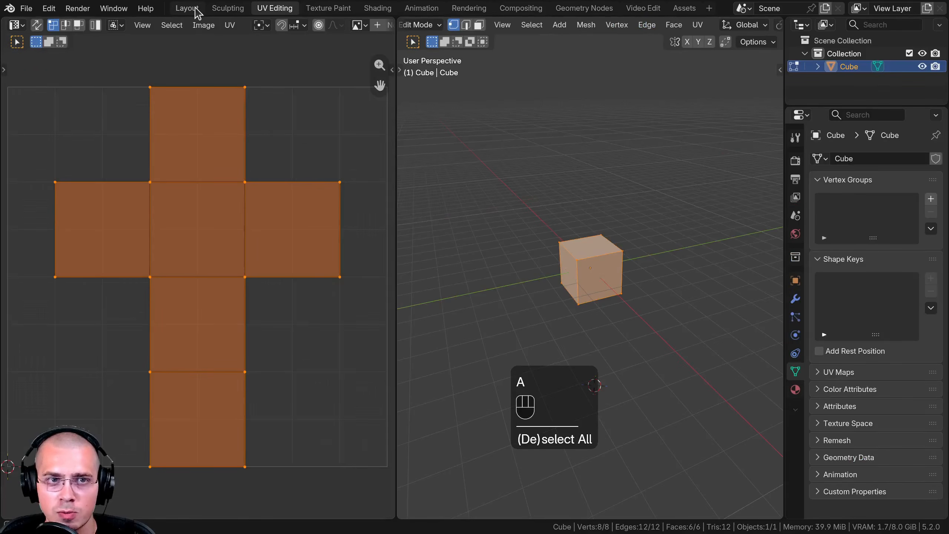
- Switch to the Texture Paint workspace, giving the 3D viewport more width and showing the Ucupaint settings in its sidebar
left_click(327, 8)
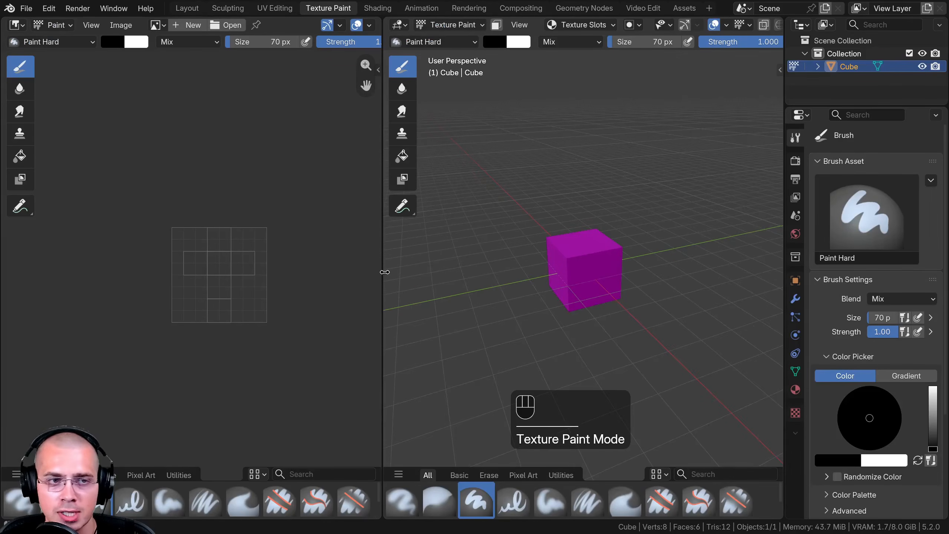
left_click_drag(385, 272, 226, 272)
key("n")
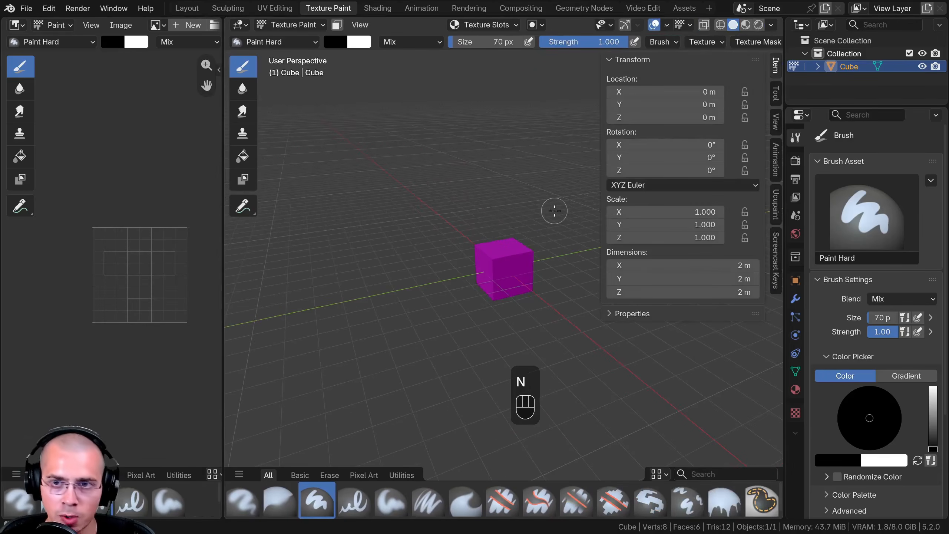
left_click(774, 204)
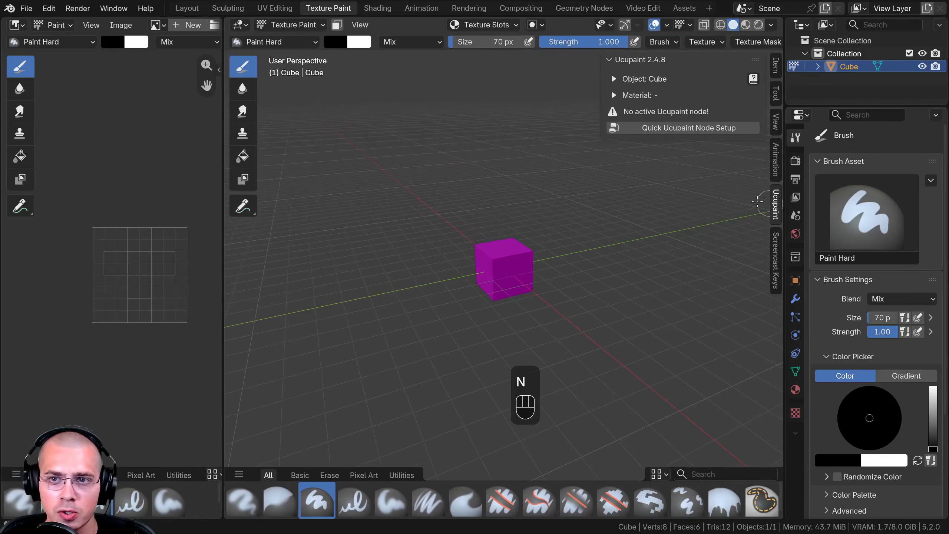
- Create a Quick Ucupaint Node Setup named Ucupaint Cube, type Principled, with Color, Metallic, Roughness and Normal channels and material view enabled
left_click(674, 127)
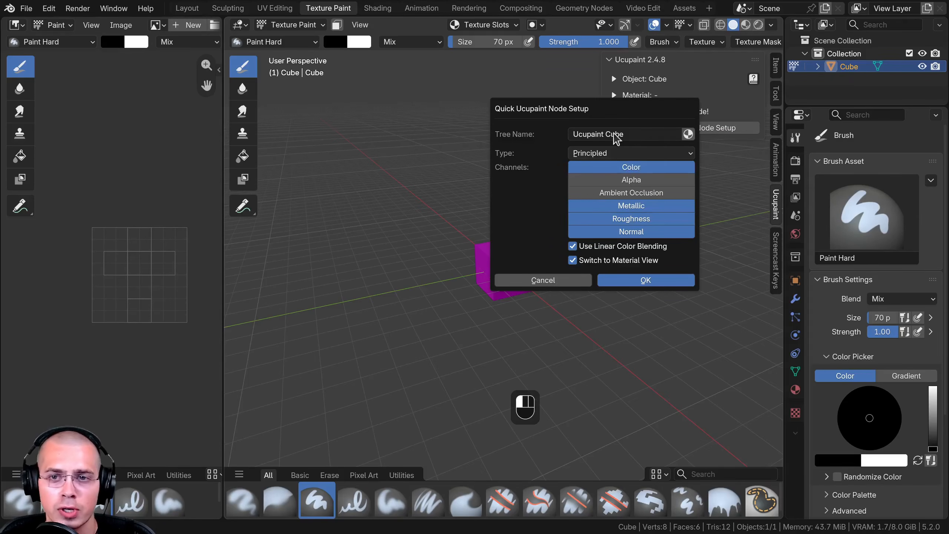
left_click(631, 135)
left_click_drag(632, 134, 524, 131)
left_click(524, 138)
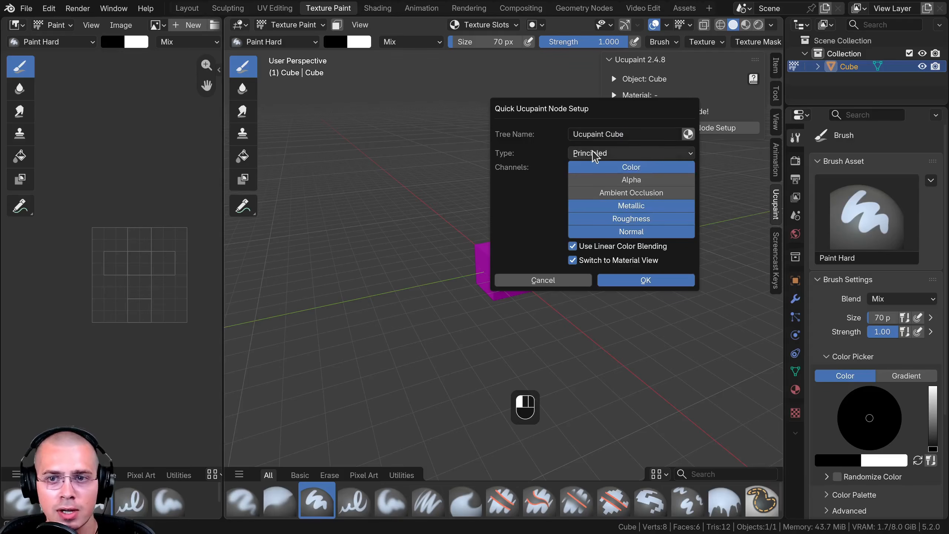
left_click(597, 154)
left_click(573, 154)
left_click(585, 154)
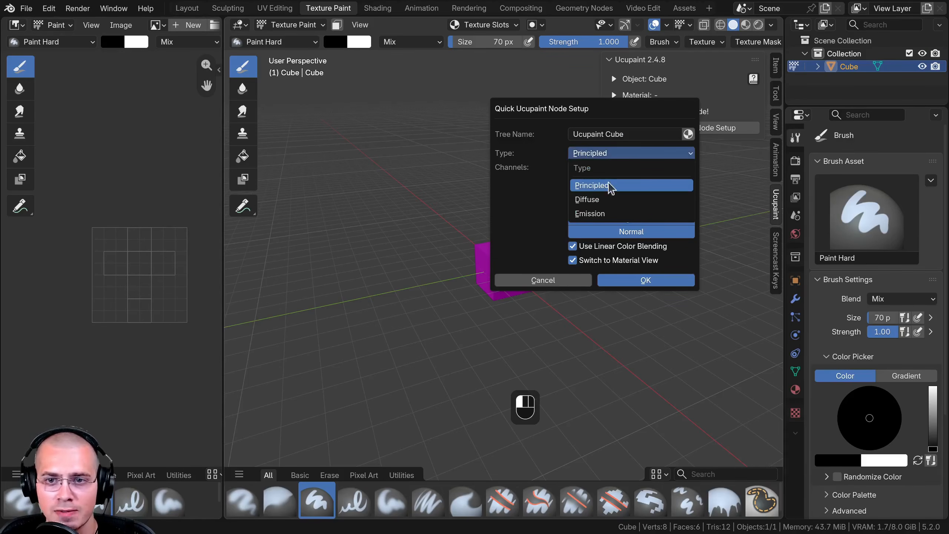
left_click(611, 183)
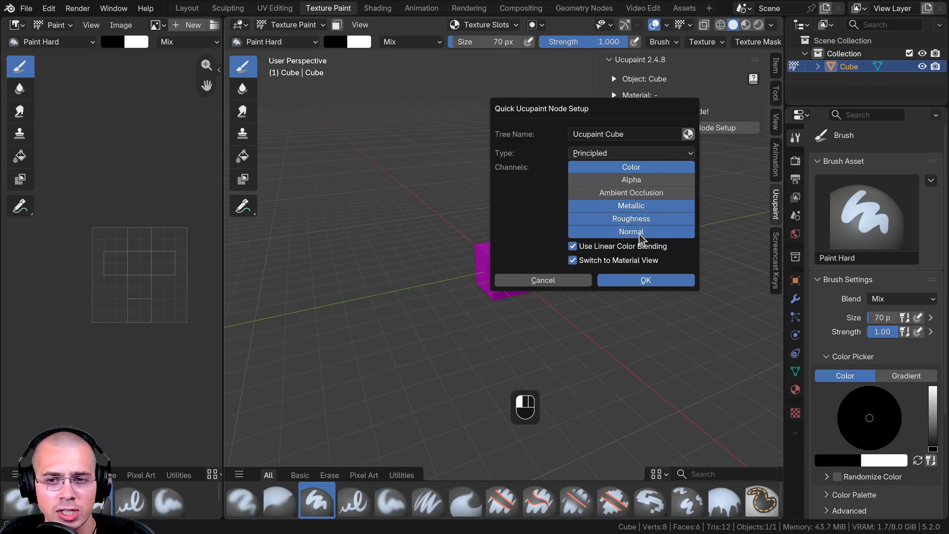
left_click(635, 207)
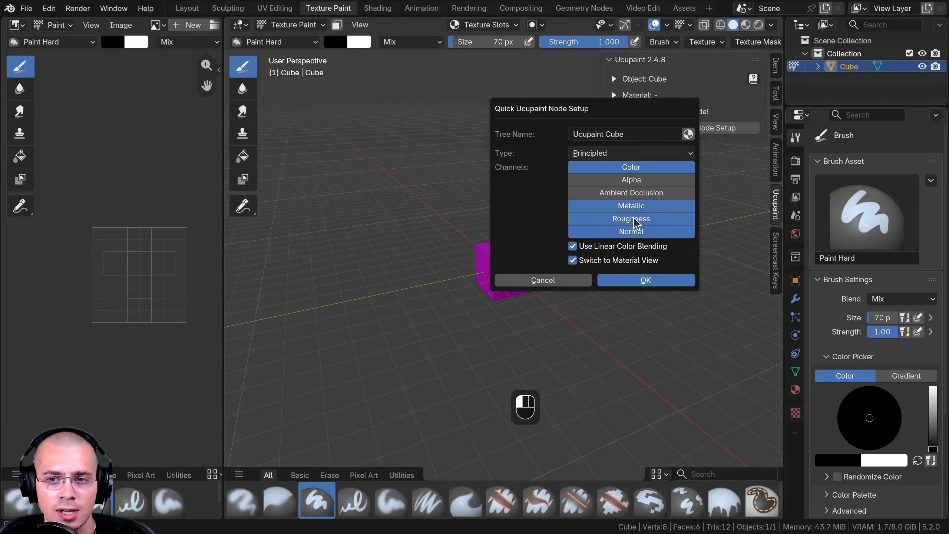
left_click(634, 232)
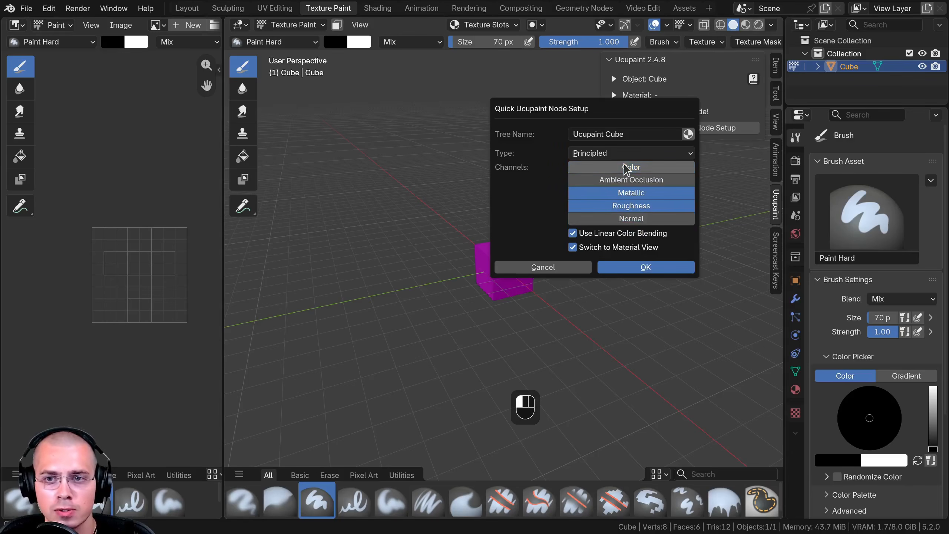
left_click(640, 233)
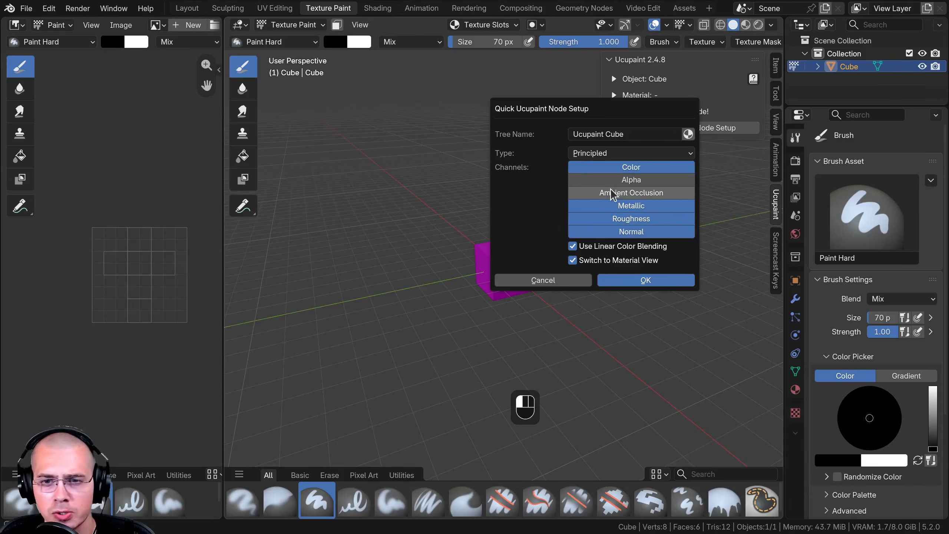
left_click(630, 283)
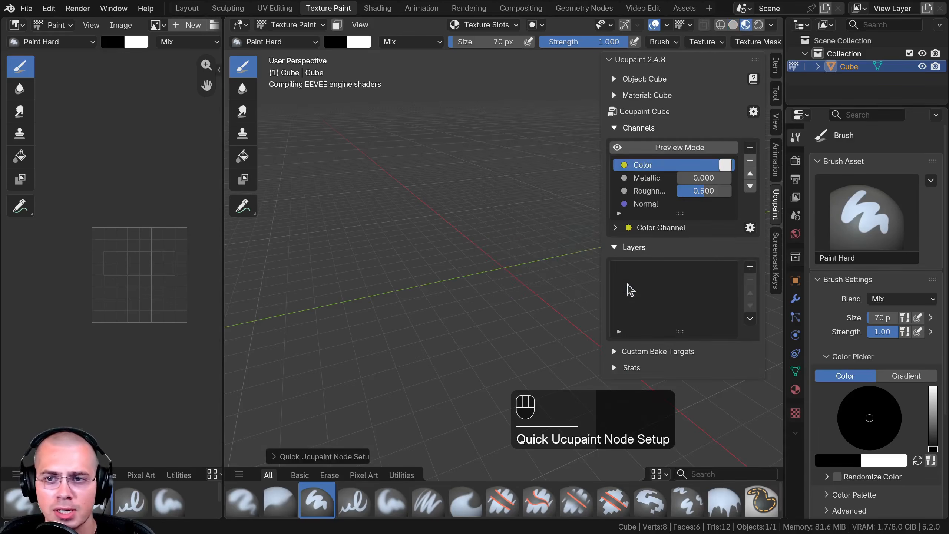
- Widen the Ucupaint sidebar and lengthen its Channels list, keeping the cube in view beside it
left_click_drag(575, 222, 542, 224)
middle_click_drag(500, 227, 410, 224, "shift")
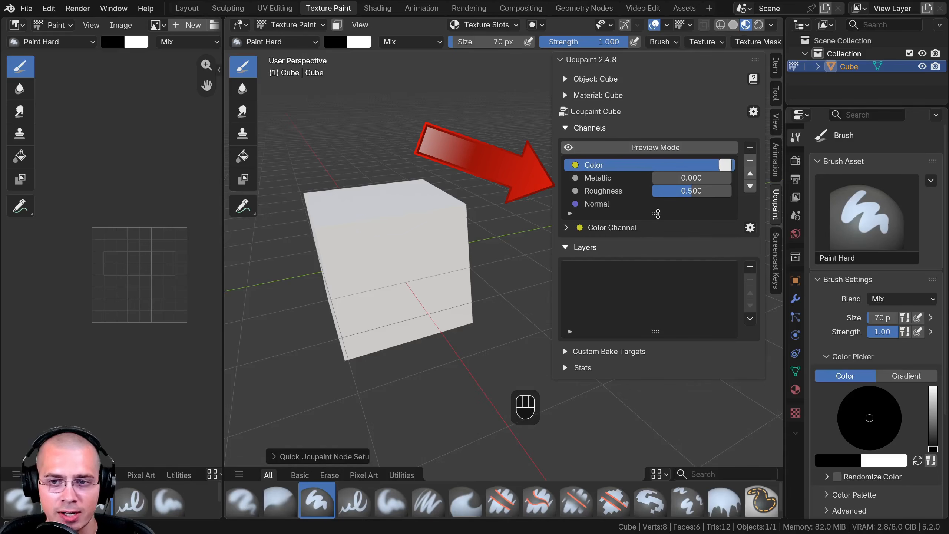
left_click_drag(656, 213, 657, 238)
- Go through the Metallic, Roughness and Normal channels in turn, ending with the Normal channel selected
left_click(600, 178)
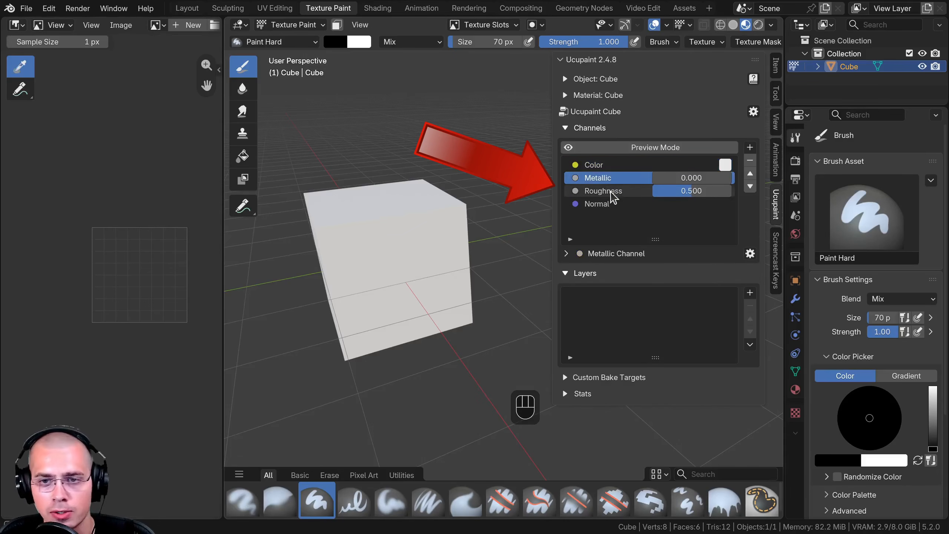
left_click(603, 190)
left_click(609, 205)
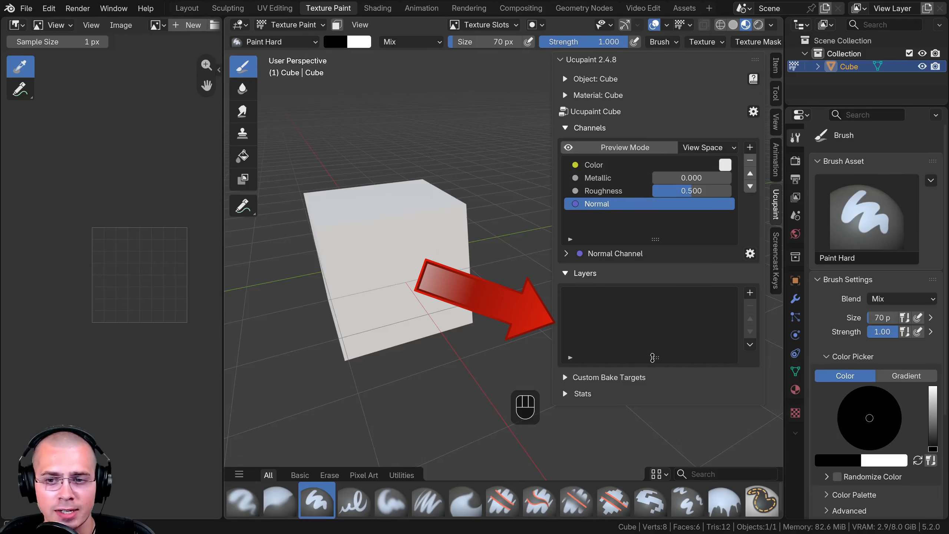
- Lengthen the Layers list and widen the 3D viewport further by narrowing the image editor
left_click_drag(652, 358, 653, 395)
mouse_move(443, 243)
middle_mouse_down()
mouse_move(417, 271)
mouse_move(406, 268)
mouse_move(451, 256)
middle_mouse_up()
scroll(418, 271, "up", 2)
scroll(406, 259, "down", 1)
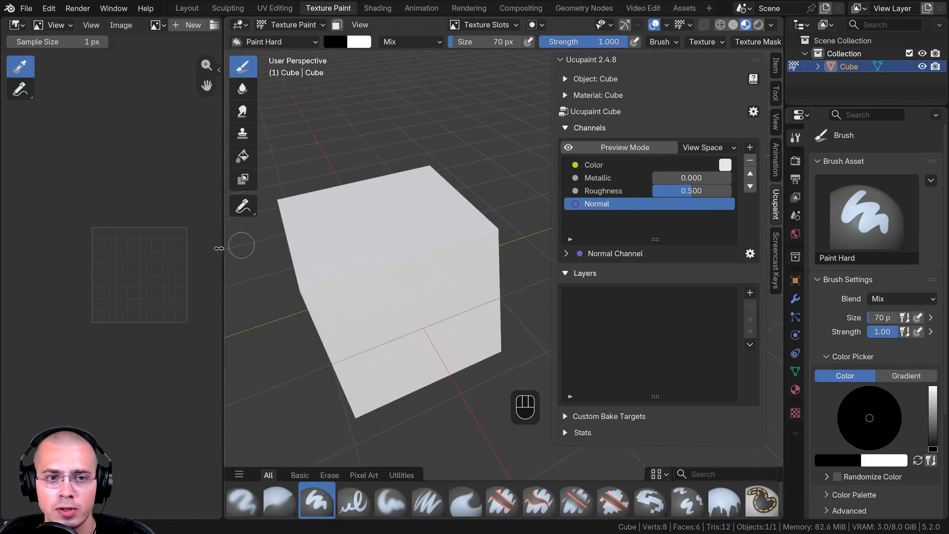
left_click_drag(224, 252, 165, 253)
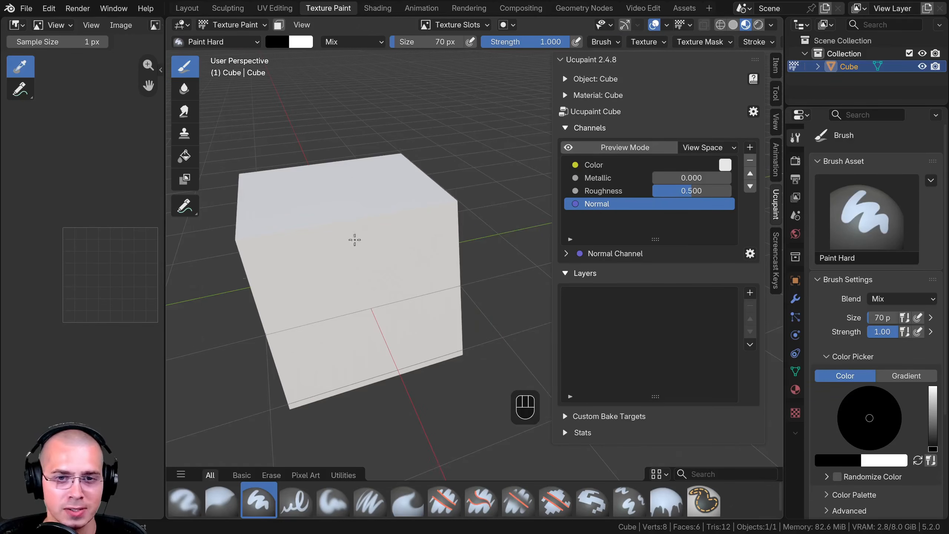
- Shrink the image editor to a thin strip so the 3D viewport takes up its space, keeping the cube in view
middle_click_drag(354, 240, 370, 261, "shift")
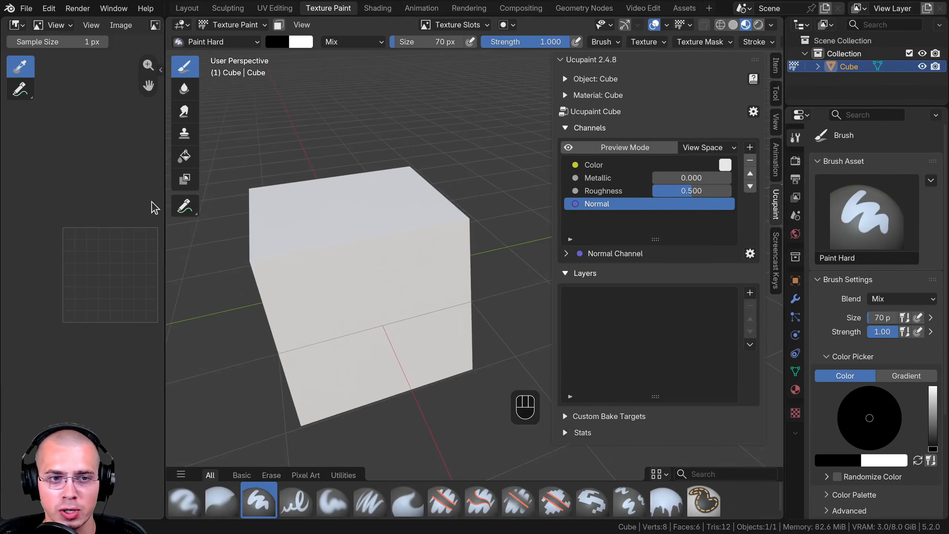
left_click_drag(164, 201, 18, 190)
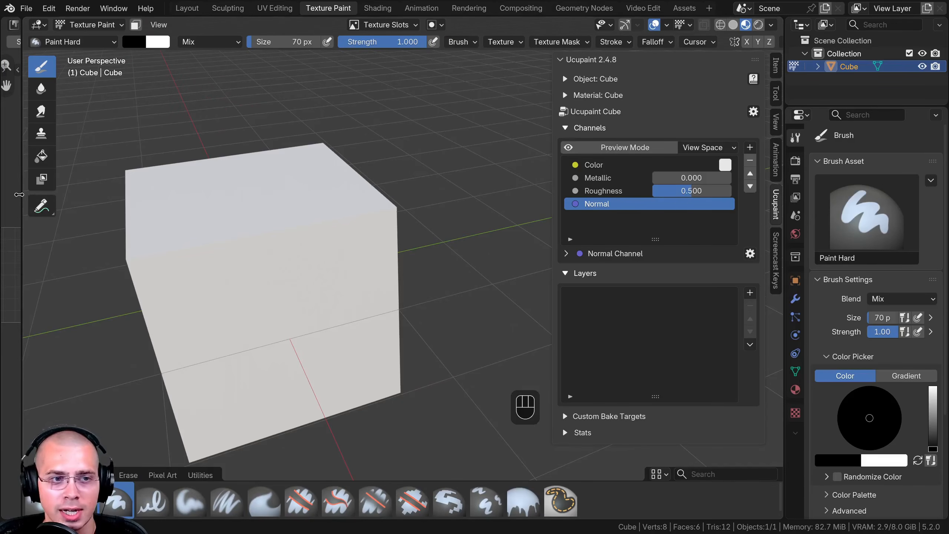
left_click_drag(18, 194, 23, 221)
middle_click_drag(285, 286, 369, 276, "shift")
- Start a new image layer in Ucupaint and name it Color
left_click(750, 292)
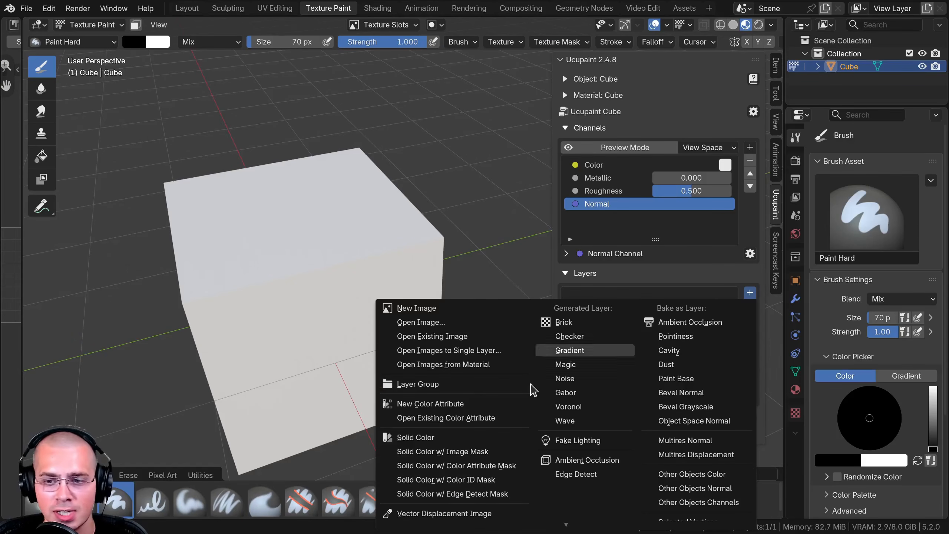
left_click(413, 309)
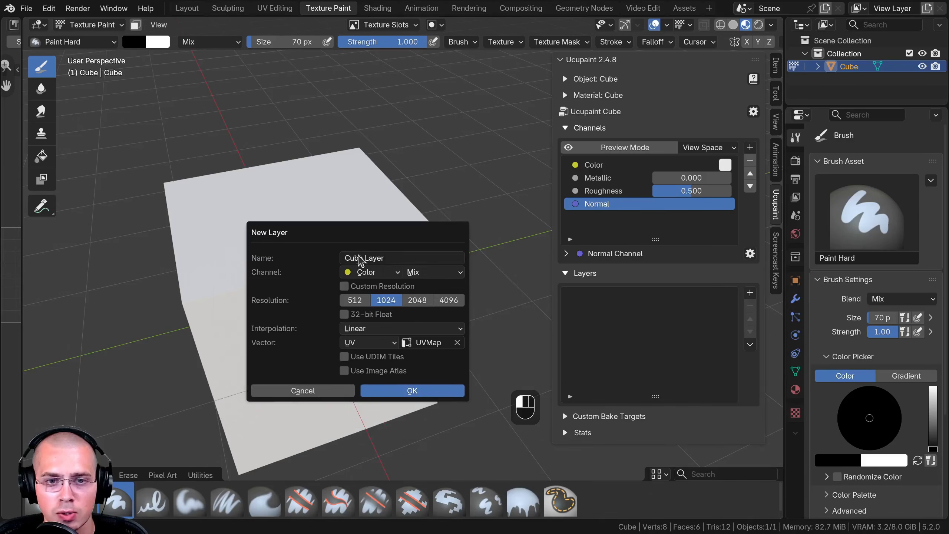
left_click(355, 255)
type("C")
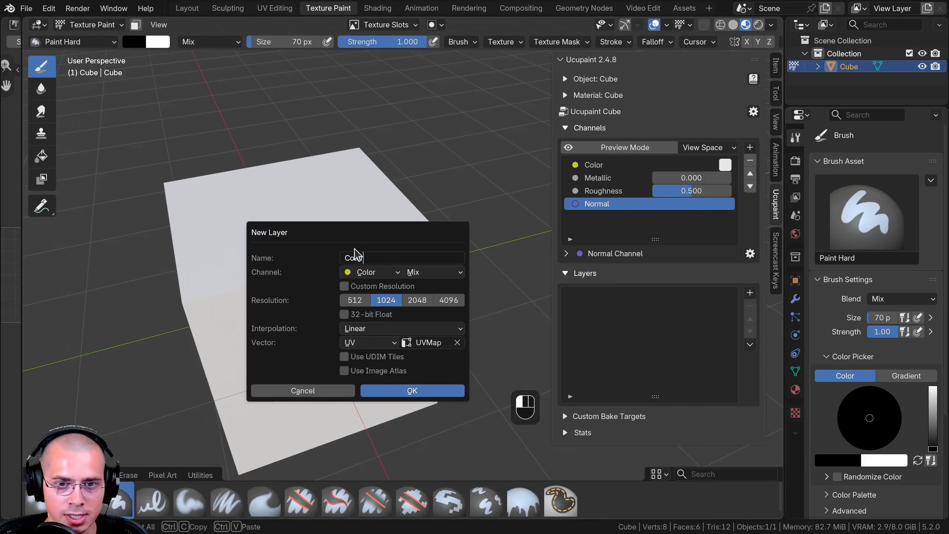
type("olor")
key("Return")
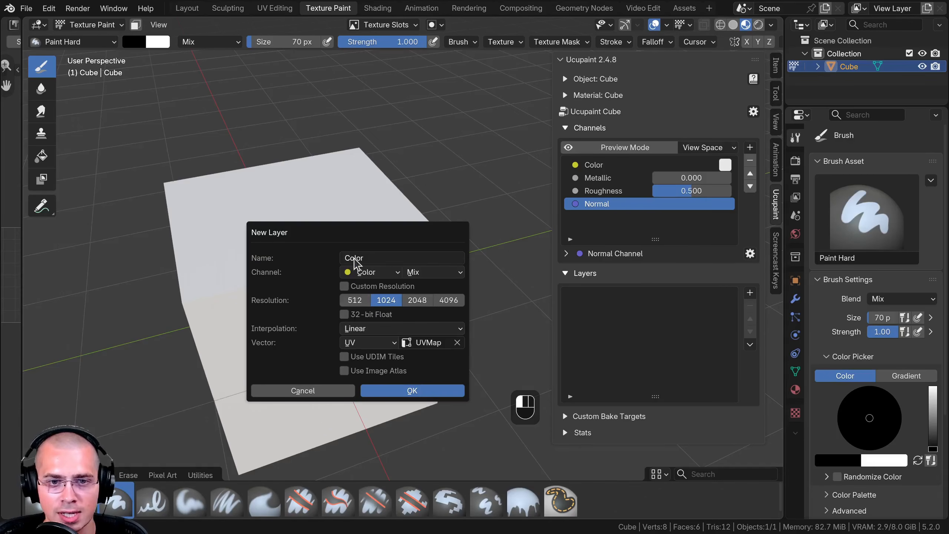
- Keep the new layer on the Color channel, set its resolution to 2048 and create it
left_click(361, 278)
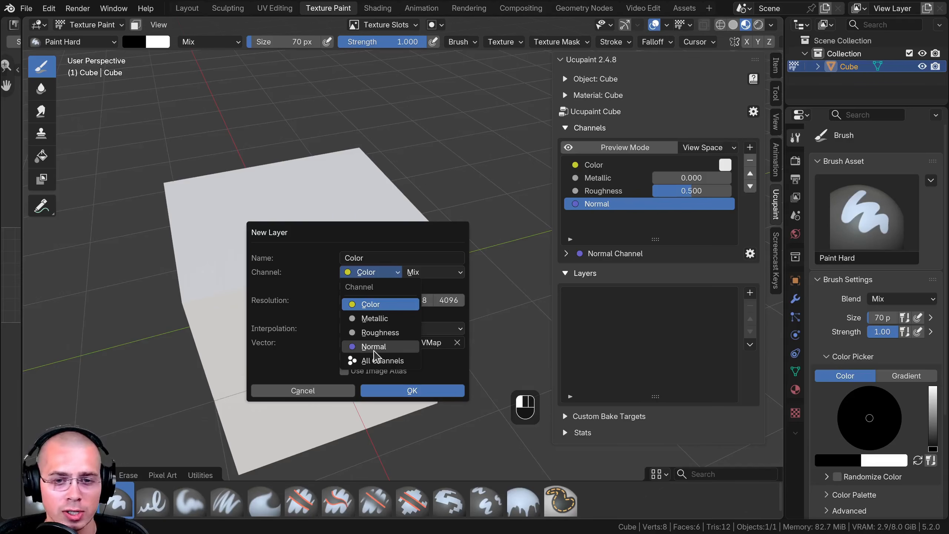
left_click(356, 306)
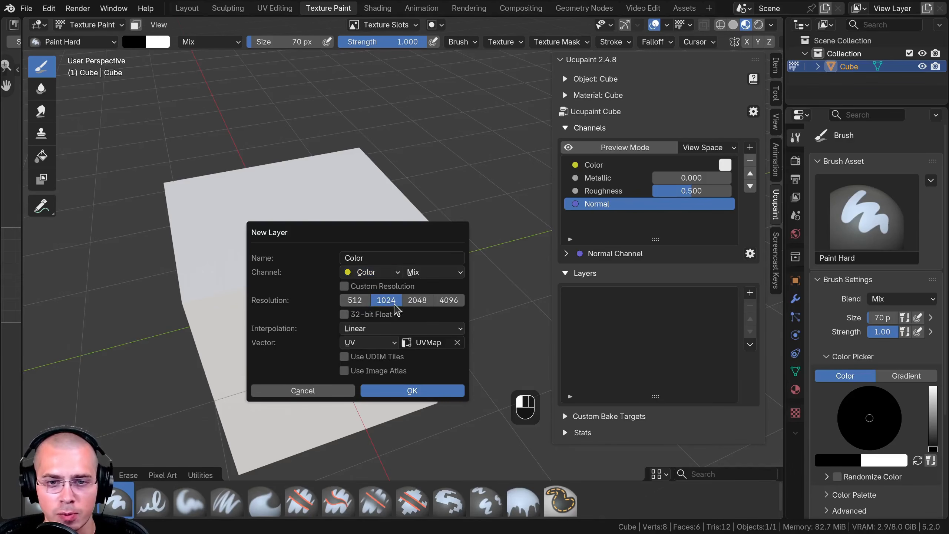
left_click(436, 303)
left_click(386, 301)
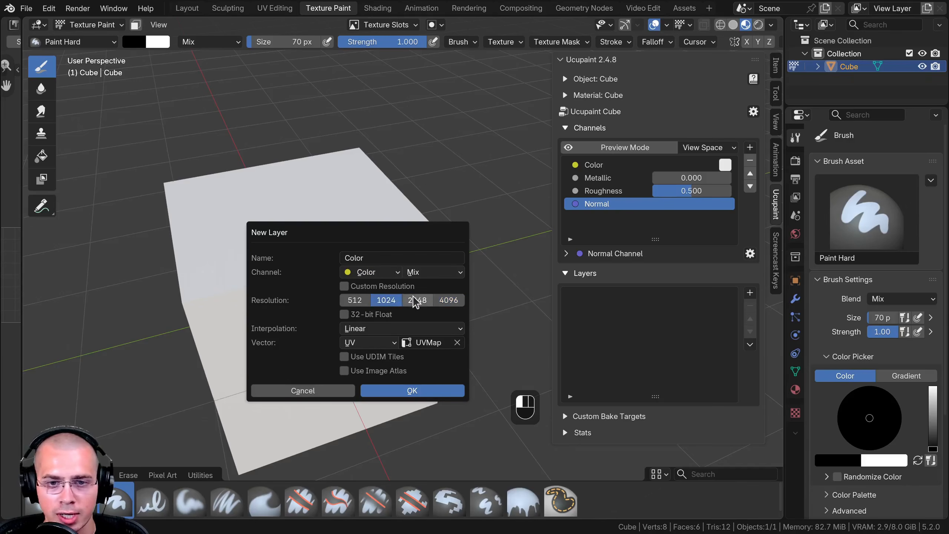
left_click(417, 301)
left_click(407, 390)
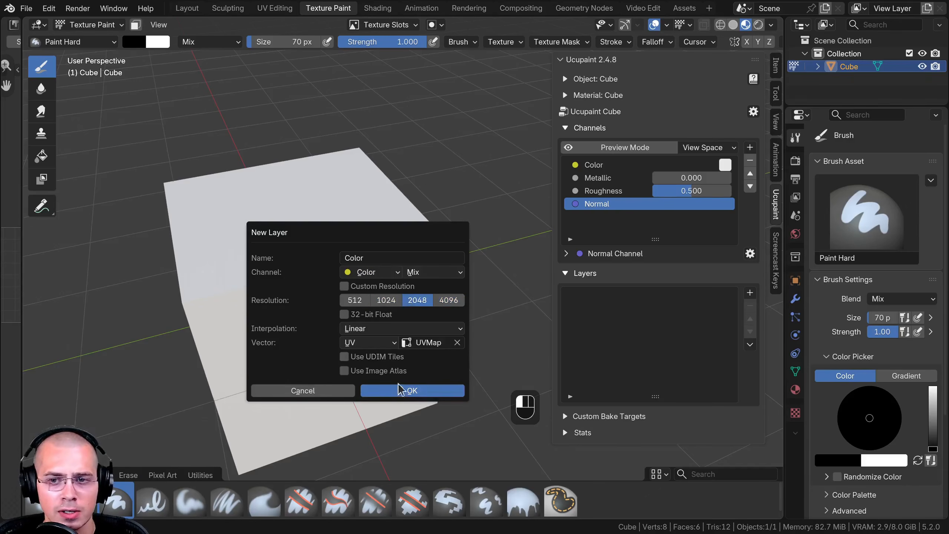
- Paint black squiggles on the cube's top face in the Color layer, one with Paint Hard and others with the Paint Soft brush
scroll(617, 226, "down", 4)
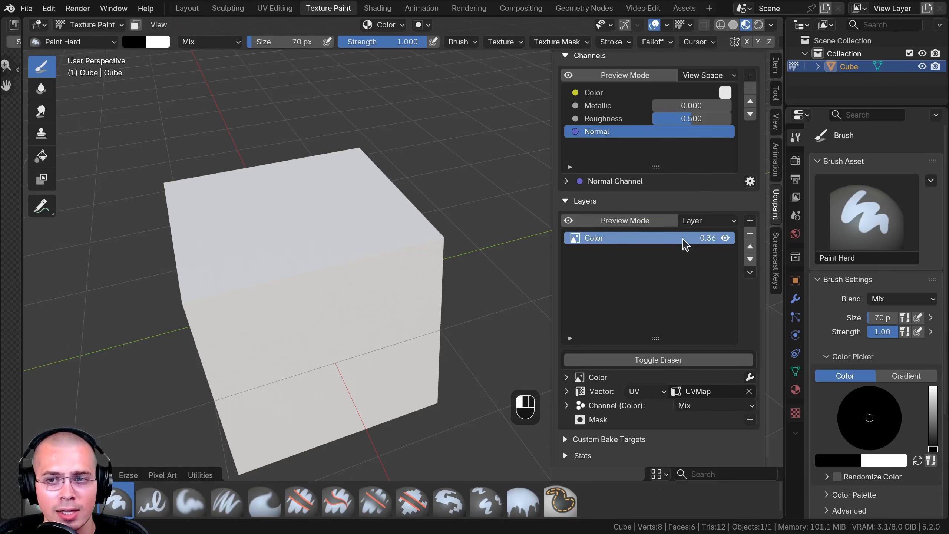
middle_click_drag(467, 284, 454, 316)
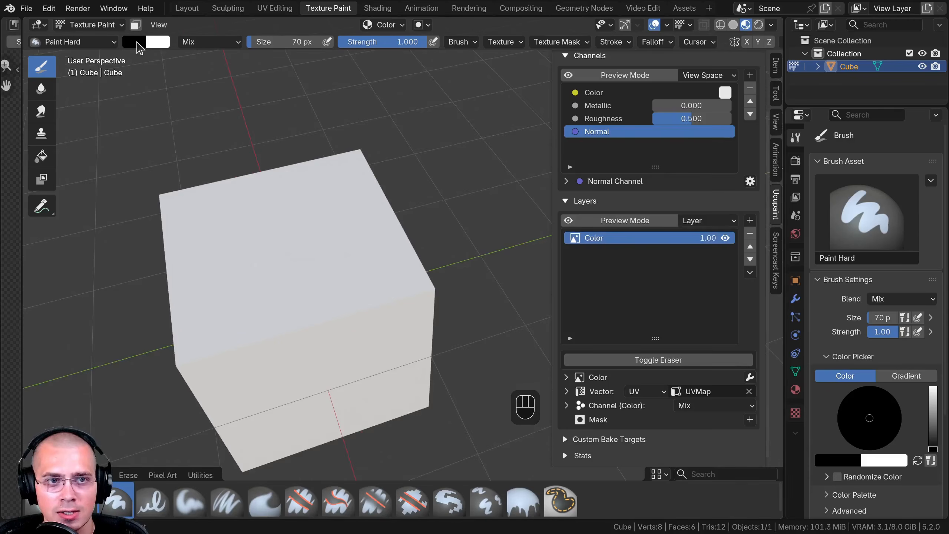
left_click(136, 42)
middle_click_drag(394, 226, 439, 190, "shift")
scroll(425, 180, "up", 3)
left_click_drag(388, 161, 357, 329)
middle_click_drag(357, 330, 417, 255, "shift")
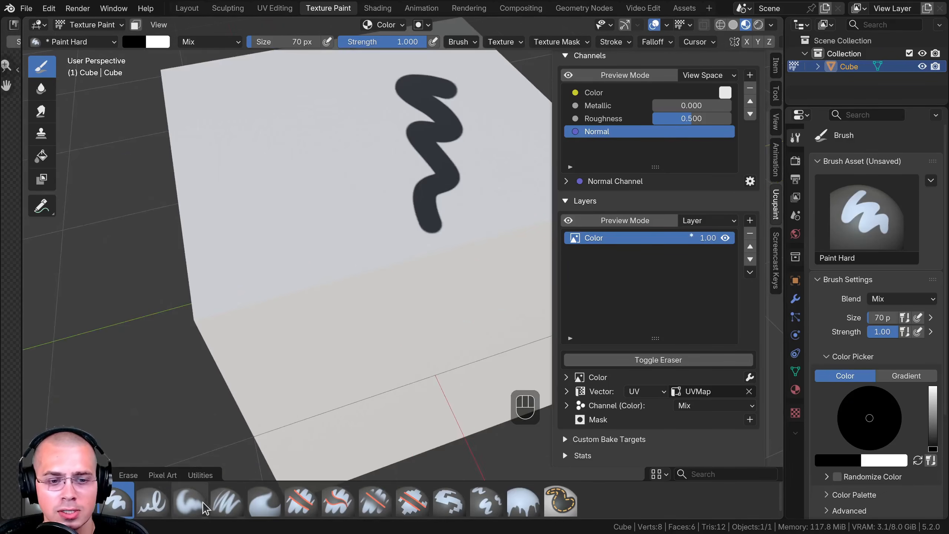
left_click(190, 500)
middle_click_drag(346, 286, 335, 197)
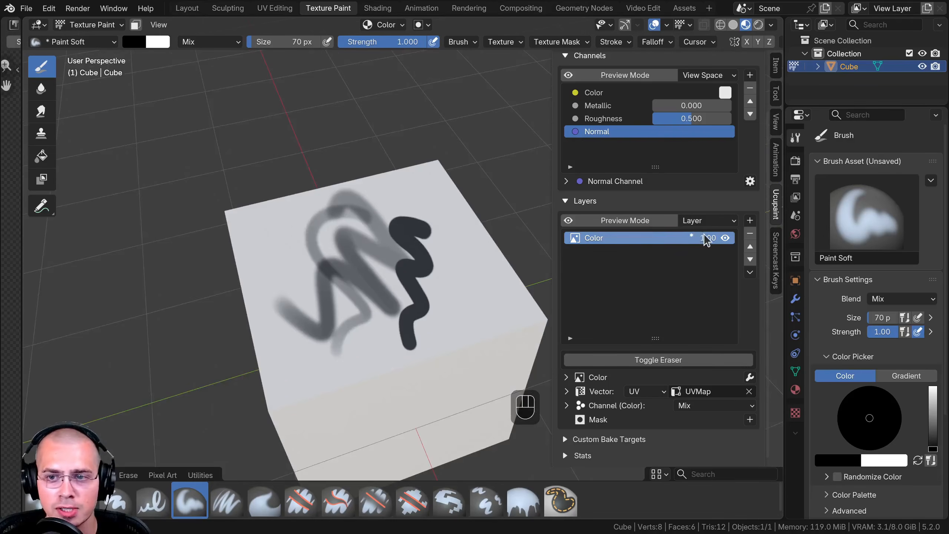
- Try the Color layer's opacity control and toggle the layer's visibility off and on, leaving it visible at opacity 1.00
mouse_move(706, 237)
left_mouse_down()
mouse_move(686, 237)
mouse_move(710, 243)
left_mouse_up()
left_click(724, 238)
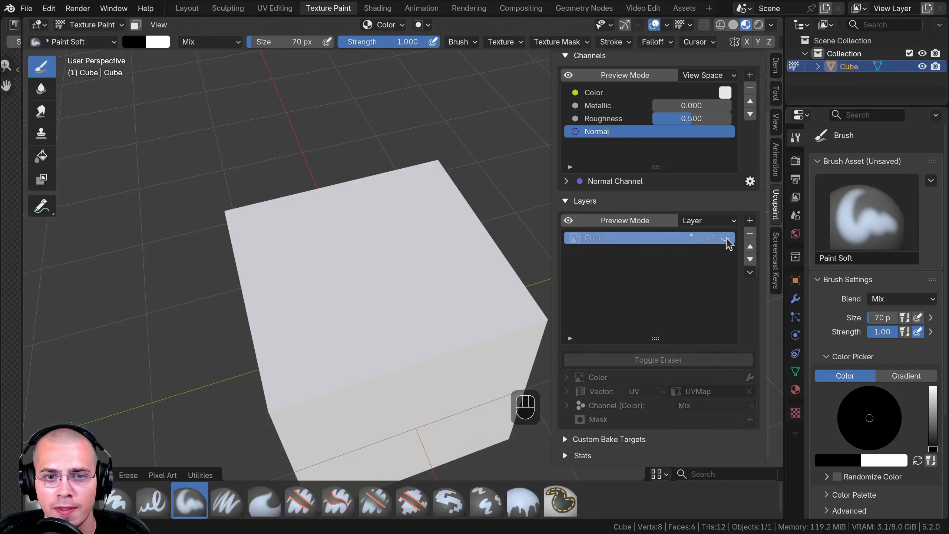
left_click(725, 238)
left_click(727, 238)
left_click(727, 238)
middle_click_drag(530, 318, 493, 330)
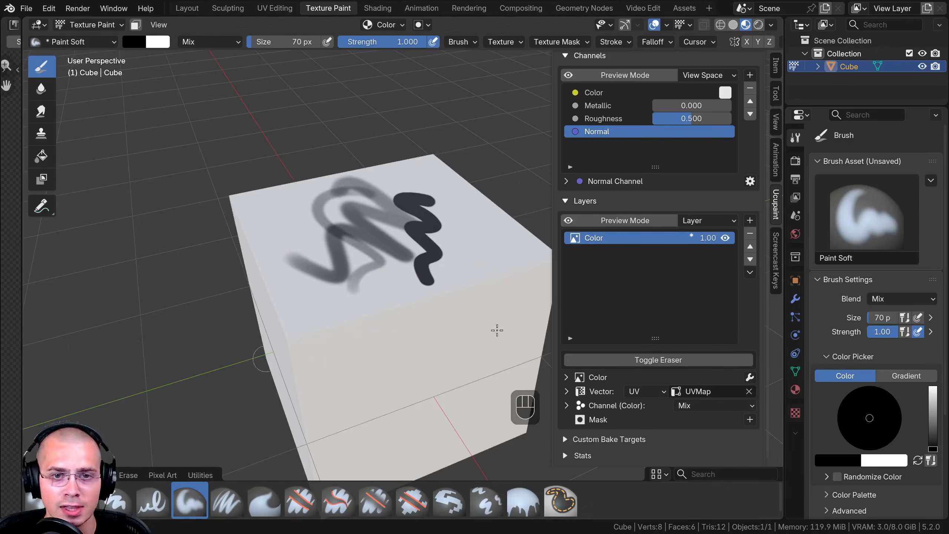
- Save the project as Ucupaint.blend together with its modified image
left_click(26, 9)
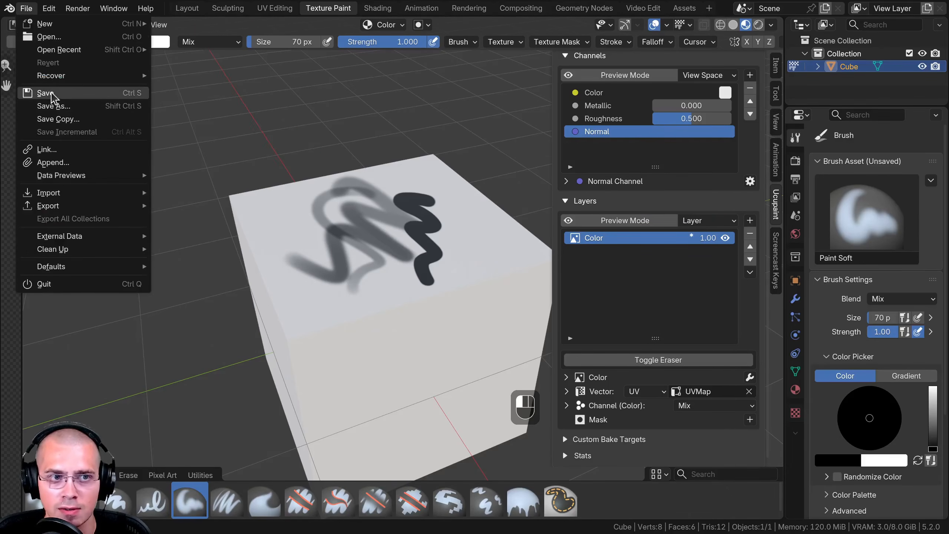
left_click(82, 95)
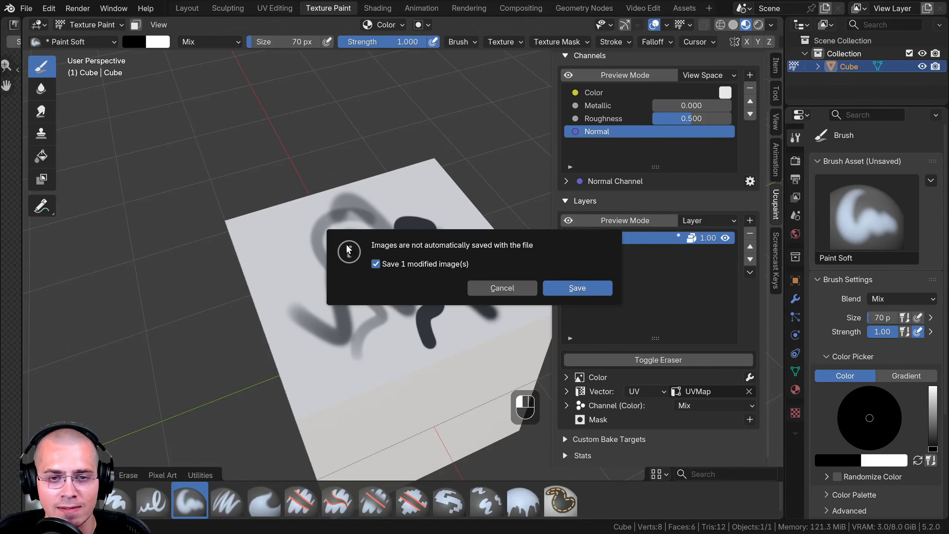
left_click(577, 288)
left_click(909, 506)
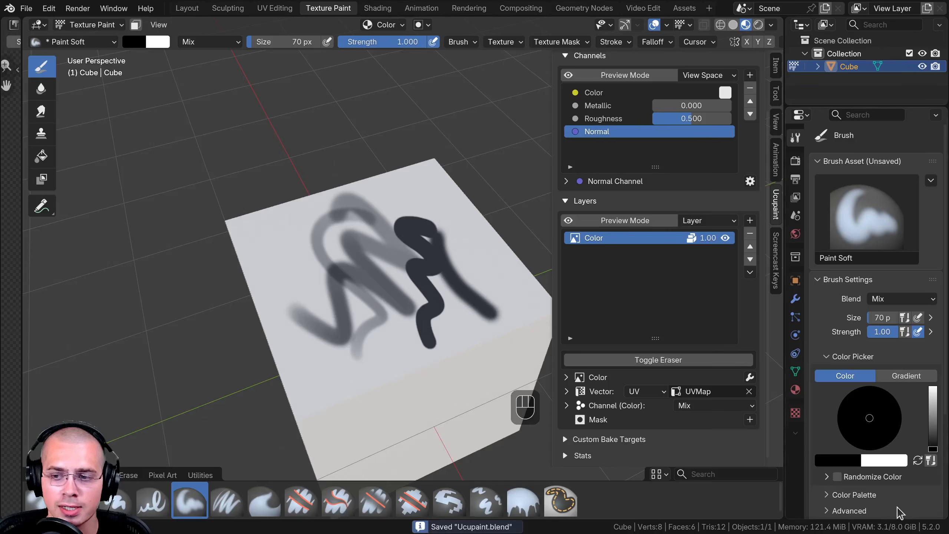
- Paint more soft black strokes from the cube's top face down its front face, and save the file with the modified image
middle_click_drag(404, 330, 412, 306)
mouse_move(365, 314)
left_mouse_down()
mouse_move(392, 322)
mouse_move(351, 411)
mouse_move(467, 299)
mouse_move(400, 400)
left_mouse_up()
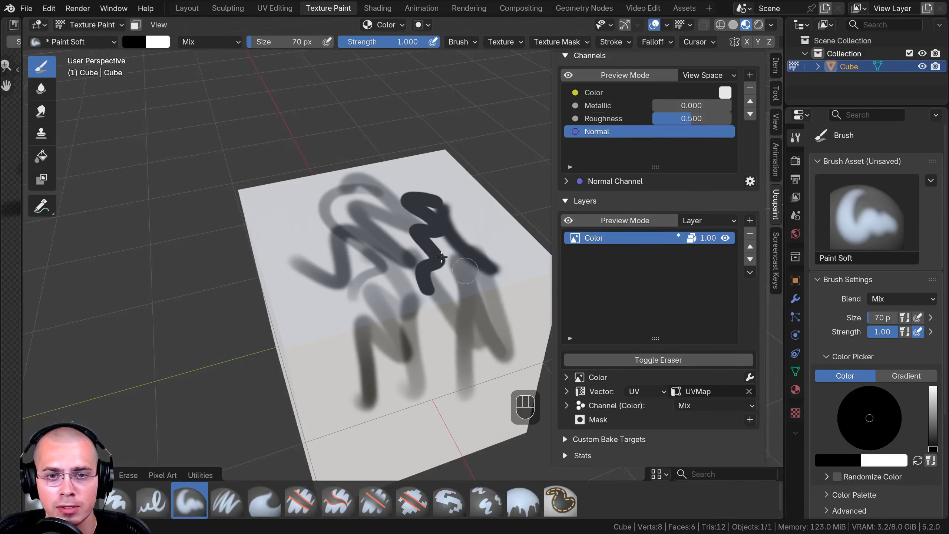
middle_click_drag(322, 240, 369, 274)
middle_click_drag(401, 224, 378, 207)
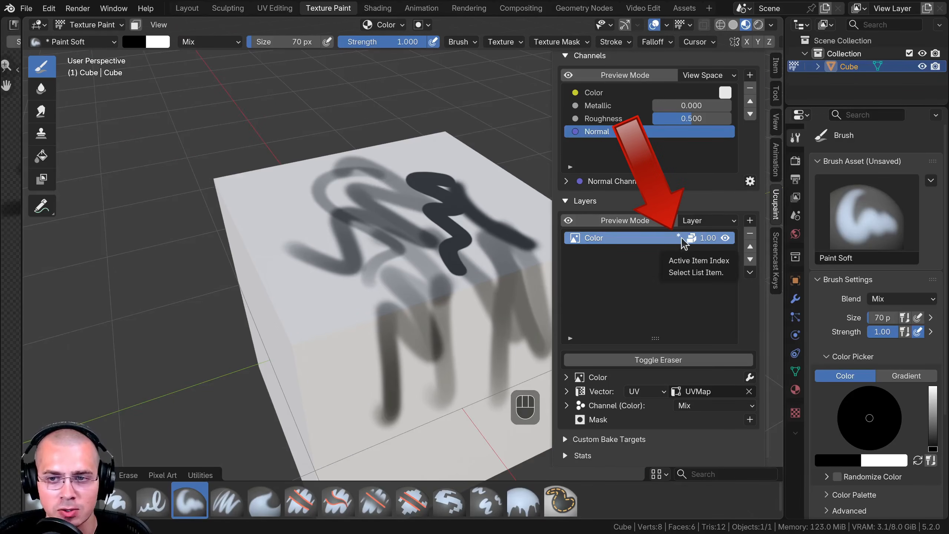
middle_click_drag(478, 296, 469, 296)
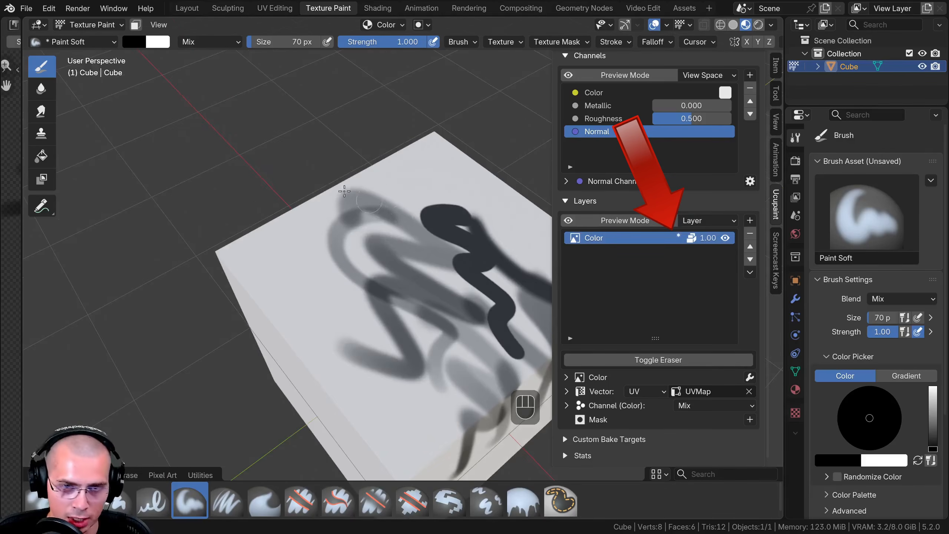
key("ctrl+s")
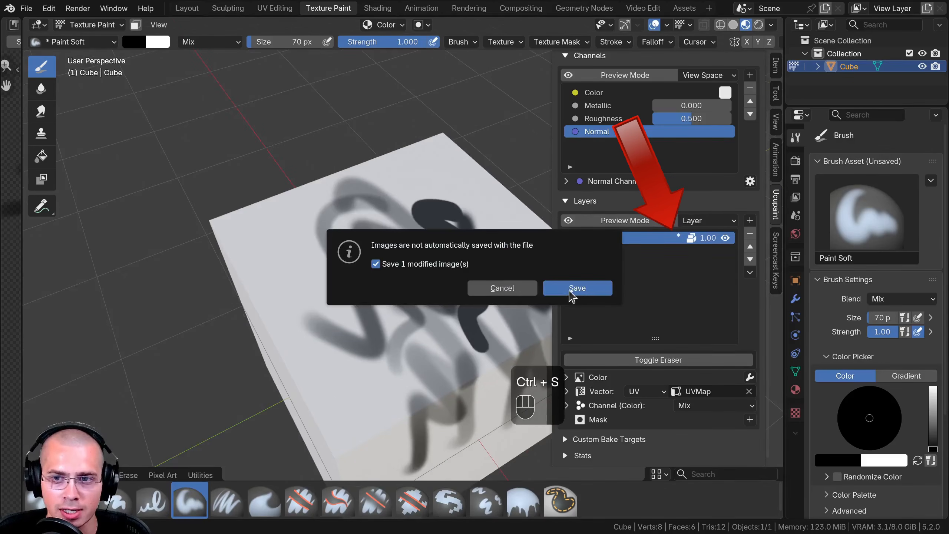
left_click(572, 290)
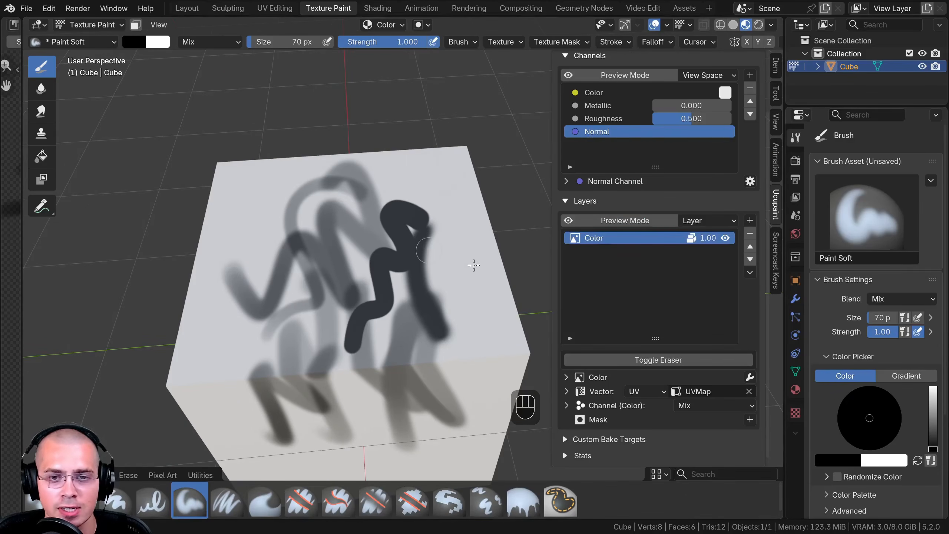
- Add a new image layer named Red on the Color channel at 2048 resolution
mouse_move(447, 322)
middle_mouse_down()
mouse_move(355, 316)
mouse_move(418, 278)
middle_mouse_up()
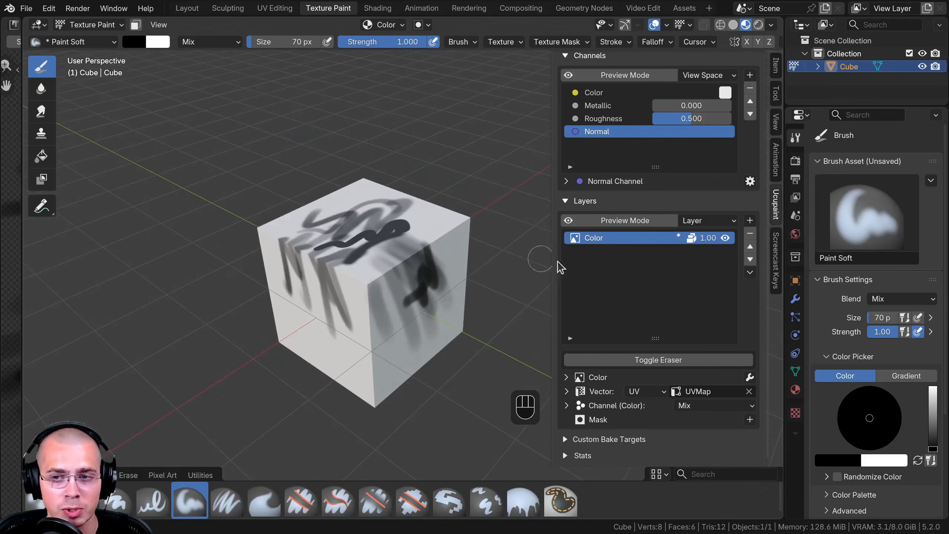
middle_click_drag(427, 262, 605, 237, "ctrl")
left_click(750, 221)
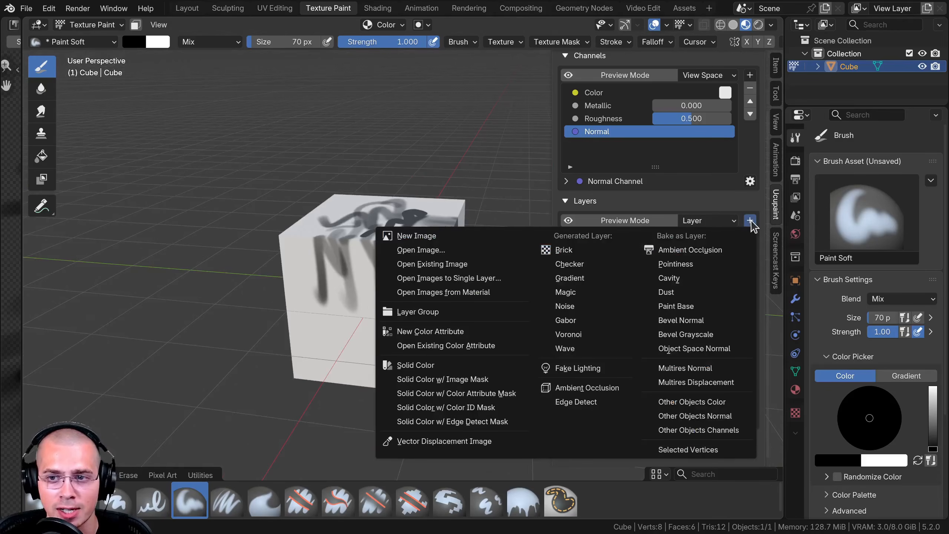
left_click(425, 236)
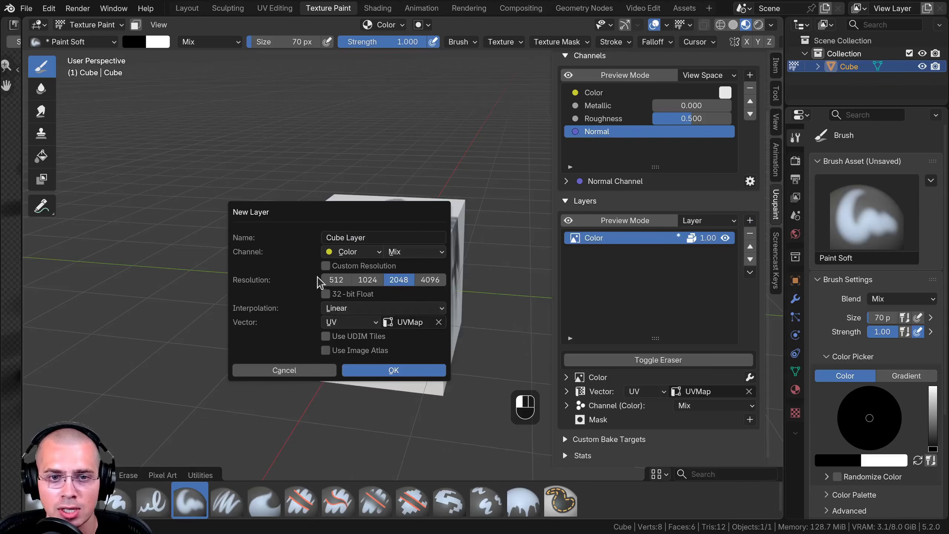
left_click(344, 237)
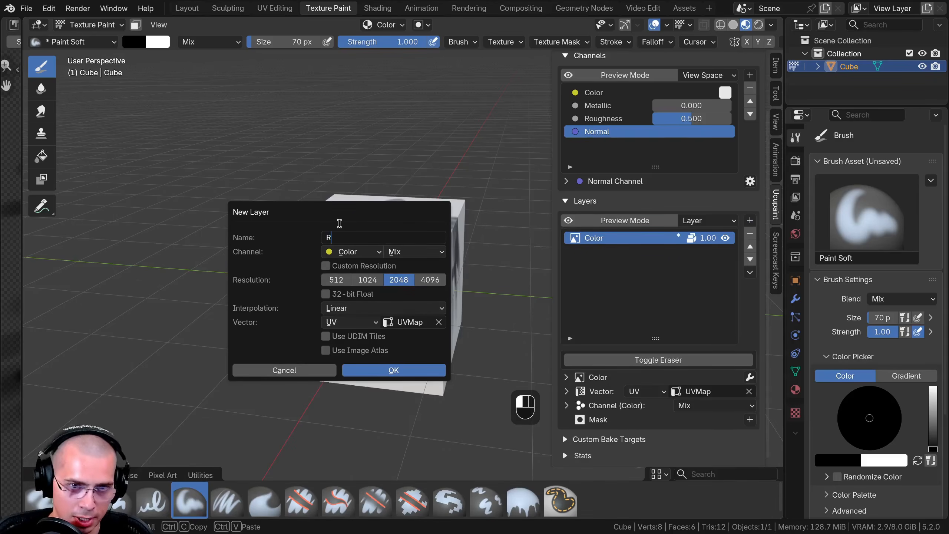
left_click(394, 370)
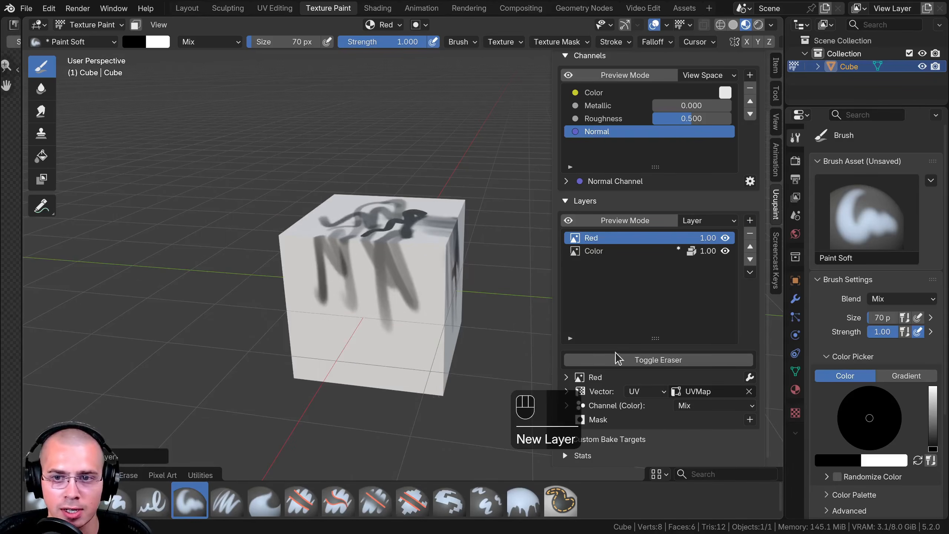
- Move the Red layer beneath the Color layer in the Layers list
left_click(750, 259)
left_click(750, 246)
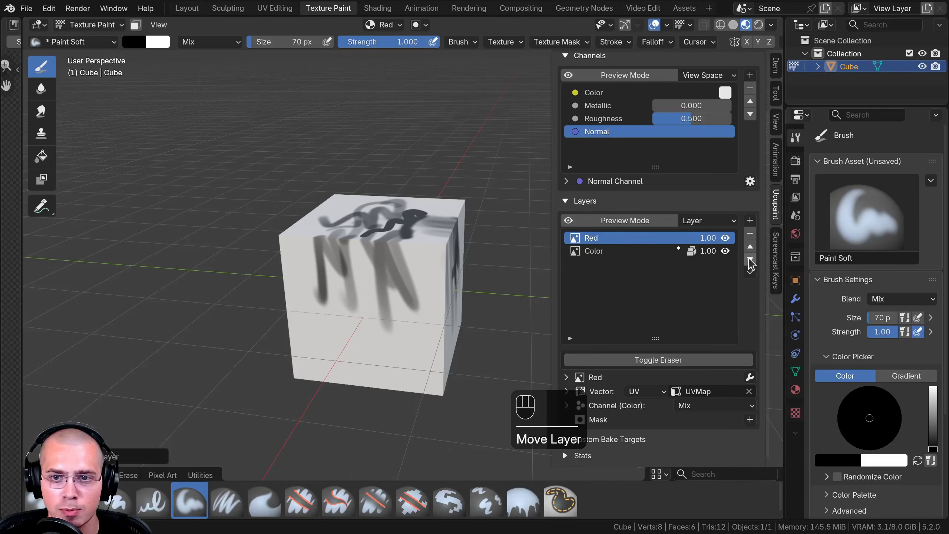
left_click(750, 259)
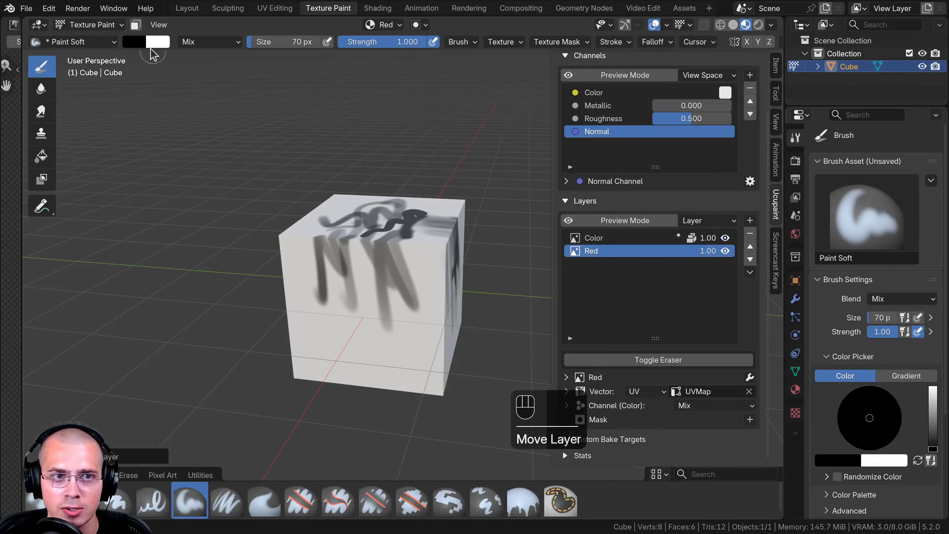
- Set the brush color to bright red and paint soft looping strokes on the cube's top face in the Red layer
left_click(134, 42)
left_click_drag(245, 124, 244, 57)
left_click(176, 162)
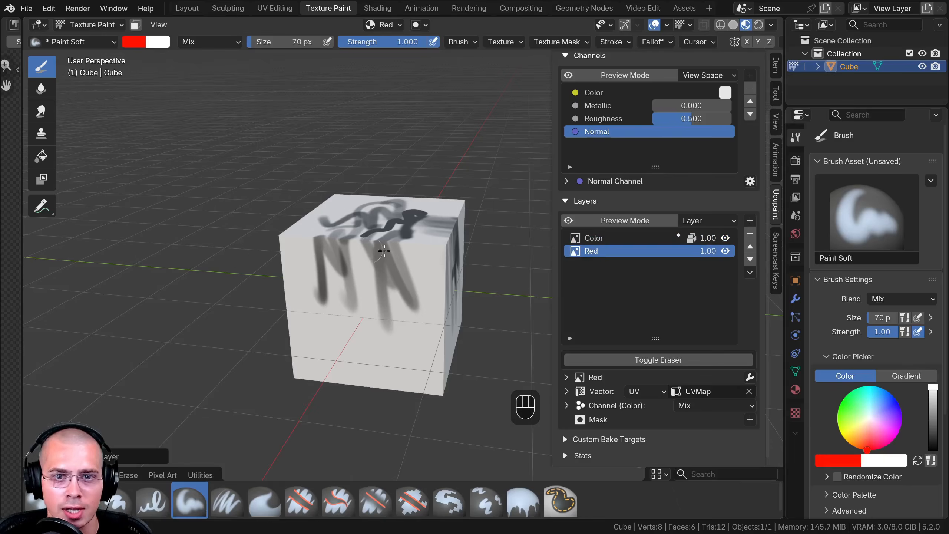
middle_click_drag(321, 179, 357, 224)
scroll(357, 224, "up", 2)
mouse_move(353, 216)
left_mouse_down()
mouse_move(426, 262)
mouse_move(442, 315)
left_mouse_up()
mouse_move(412, 303)
middle_mouse_down()
mouse_move(389, 299)
mouse_move(376, 250)
middle_mouse_up()
mouse_move(375, 250)
middle_mouse_down("ctrl")
mouse_move(312, 226)
mouse_move(364, 250)
mouse_move(340, 157)
middle_mouse_up("ctrl")
mouse_move(340, 157)
middle_mouse_down("ctrl")
mouse_move(342, 197)
mouse_move(372, 247)
middle_mouse_up("ctrl")
middle_click_drag(390, 317, 392, 327, "ctrl")
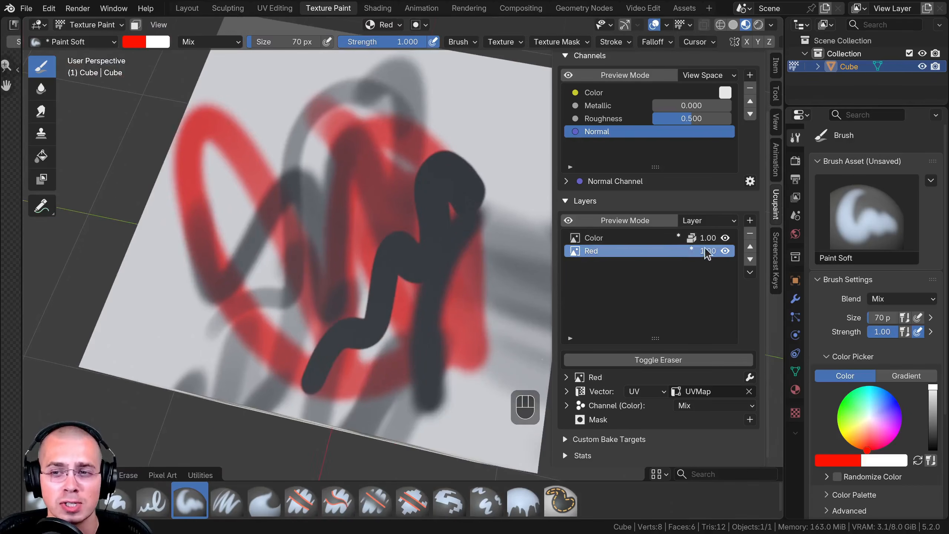
- Move the Red layer above Color and back beneath it, and paint more red strokes on the cube's top face
left_click(750, 247)
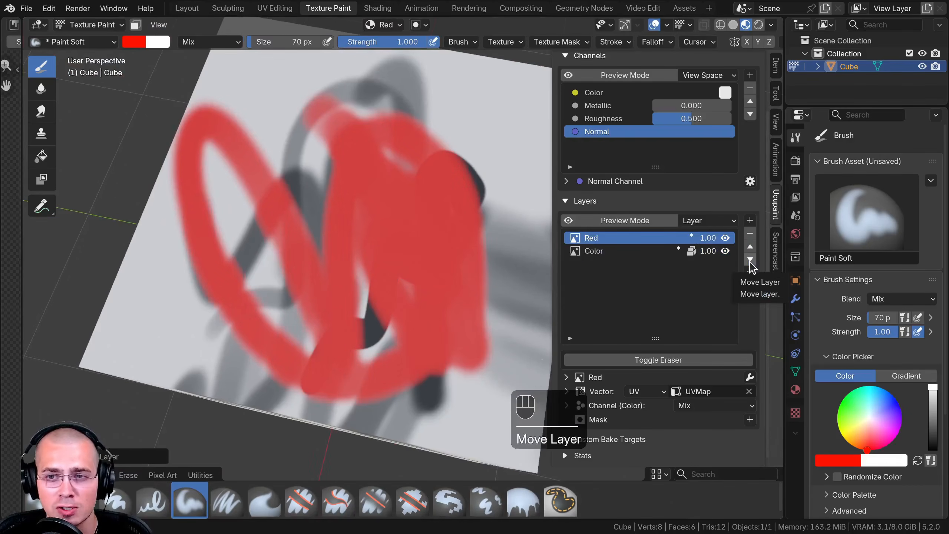
left_click(750, 262)
mouse_move(377, 213)
middle_mouse_down("ctrl")
mouse_move(373, 239)
mouse_move(351, 215)
mouse_move(347, 225)
mouse_move(378, 214)
mouse_move(377, 233)
middle_mouse_up("ctrl")
mouse_move(378, 233)
left_mouse_down()
mouse_move(320, 179)
mouse_move(357, 201)
left_mouse_up()
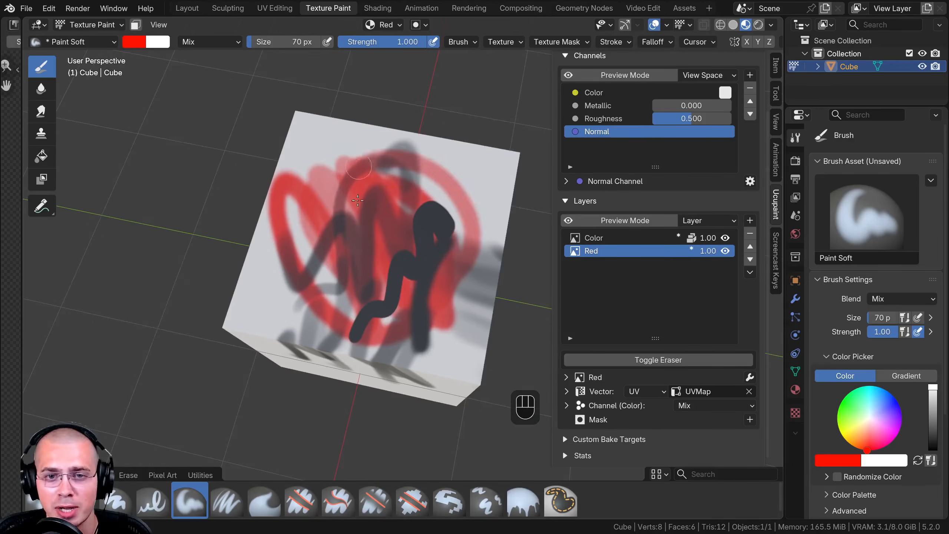
- Enable the eraser on the Red layer, erase some red paint on the cube's top face, and disable the eraser
middle_click_drag(357, 200, 365, 174)
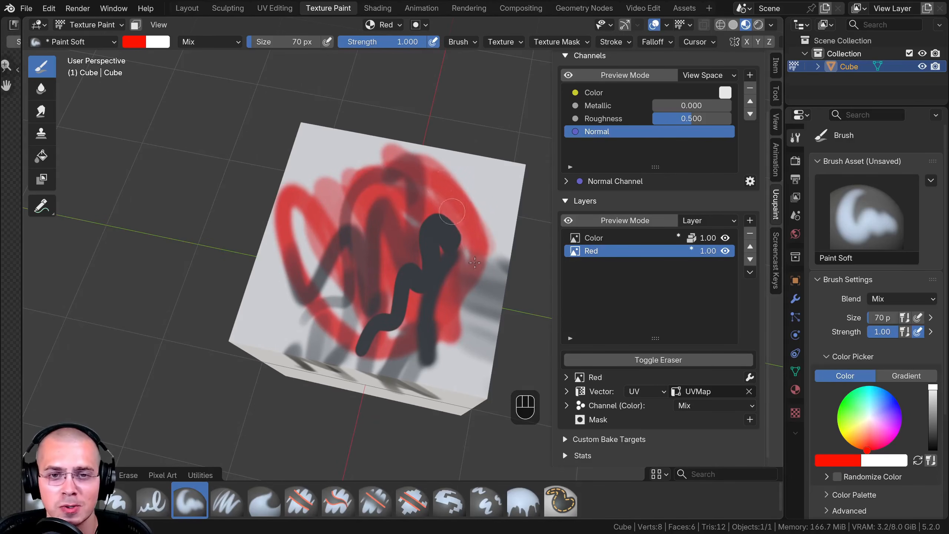
middle_click_drag(474, 263, 440, 300)
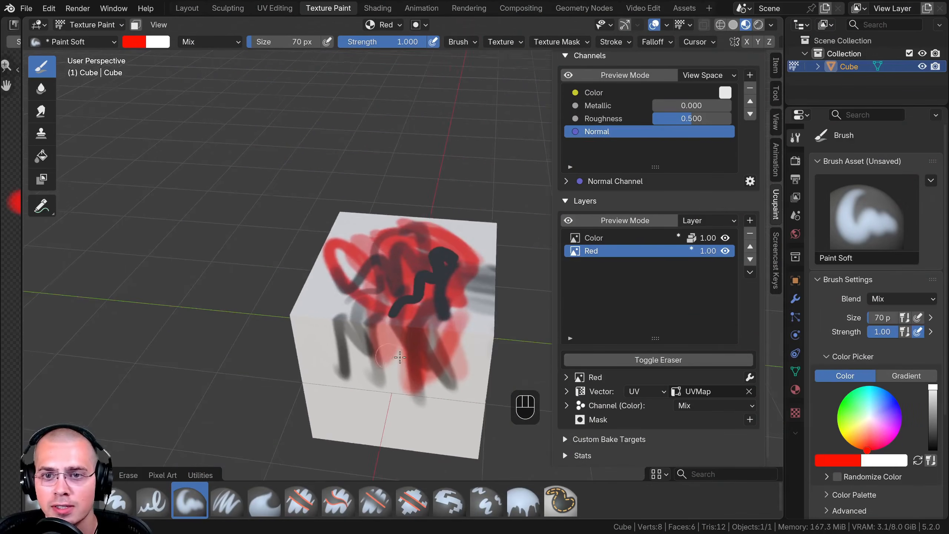
left_click(652, 362)
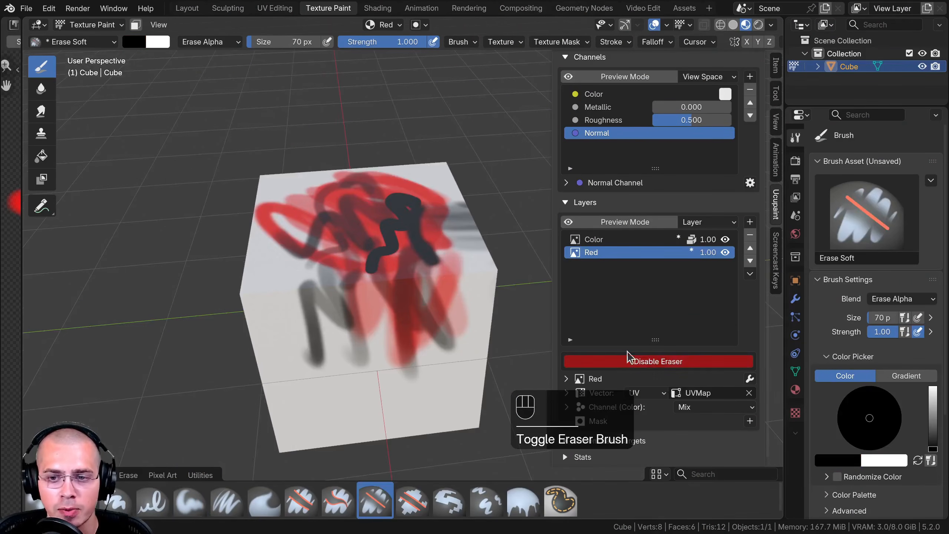
middle_click_drag(422, 301, 433, 310)
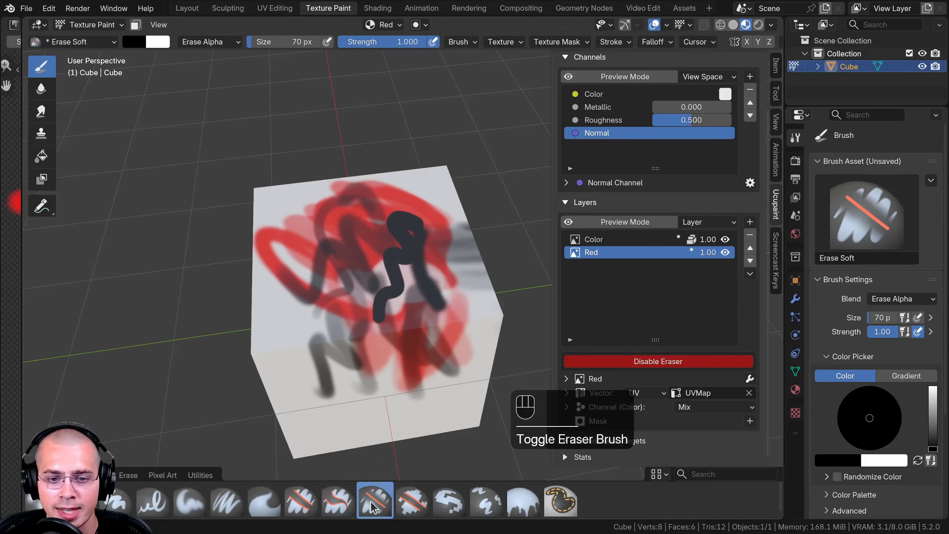
left_click(585, 362)
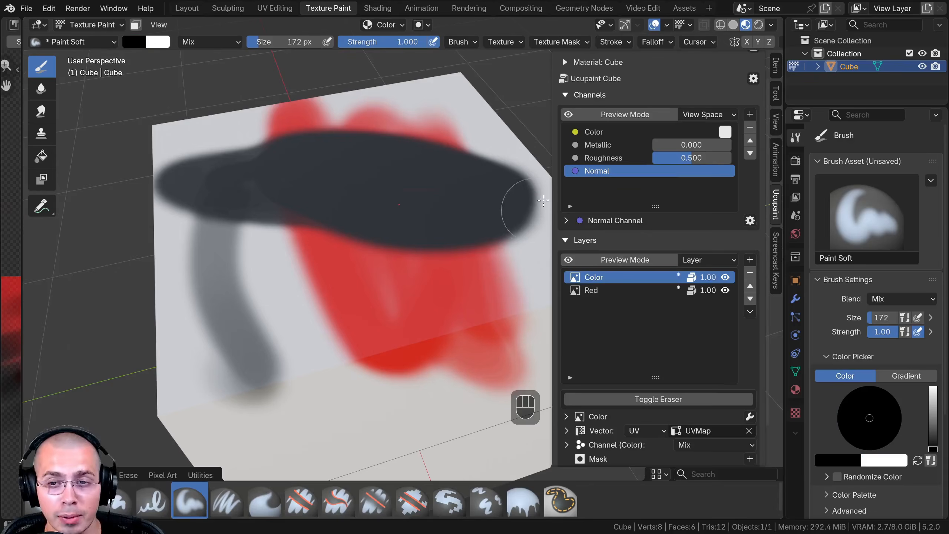
- Preview the Color layer in isolation on the cube with the Color channel active, and end the layer preview
middle_click_drag(474, 239, 486, 239, "shift")
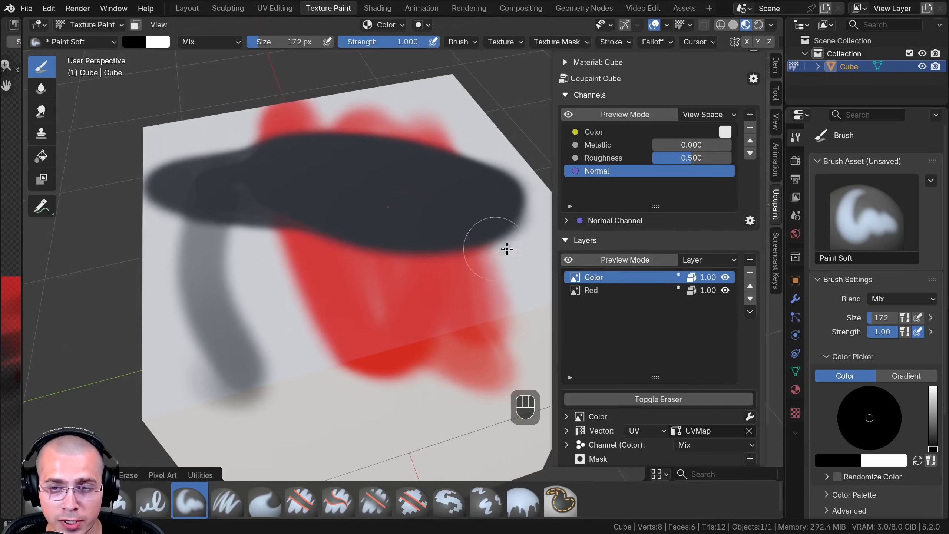
left_click(618, 260)
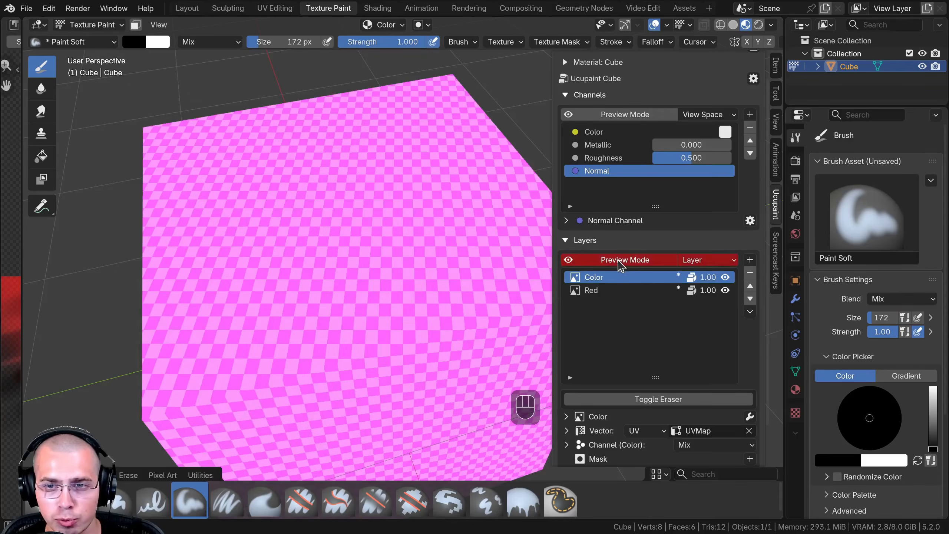
left_click(610, 262)
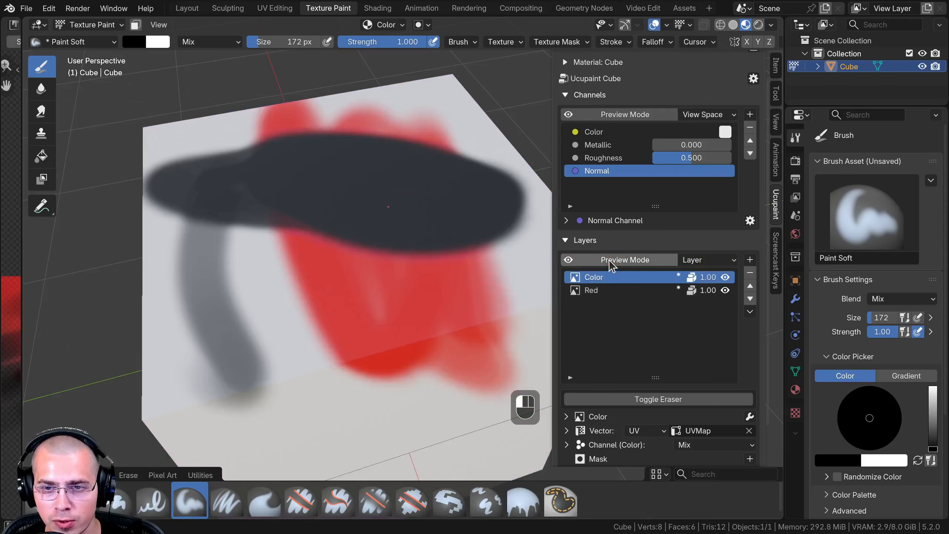
left_click(612, 261)
middle_click_drag(485, 262, 515, 258)
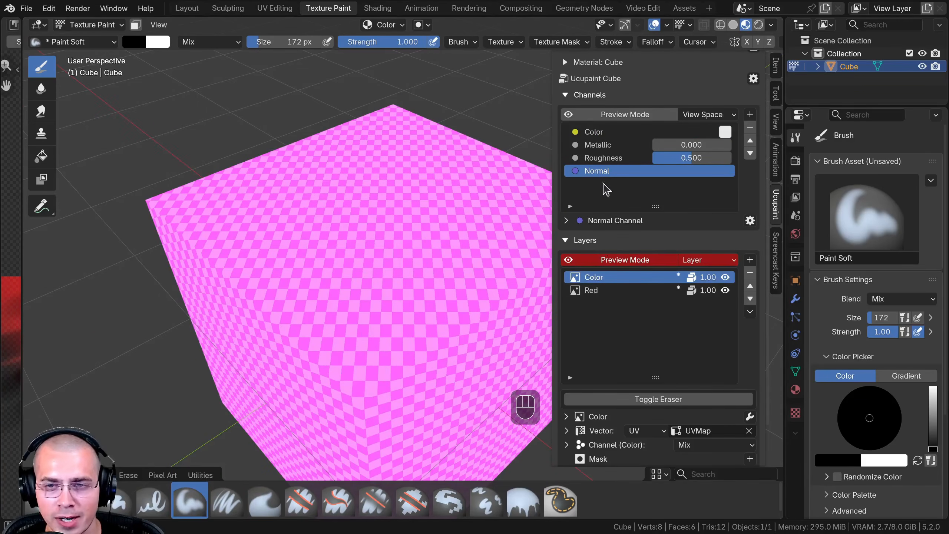
left_click(595, 132)
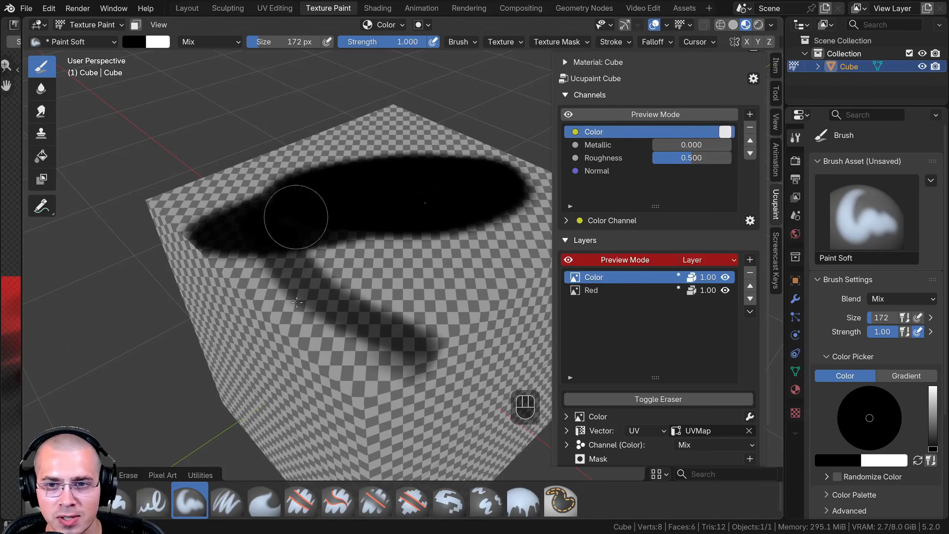
mouse_move(262, 295)
middle_mouse_down()
mouse_move(278, 246)
mouse_move(276, 262)
middle_mouse_up()
left_click(618, 262)
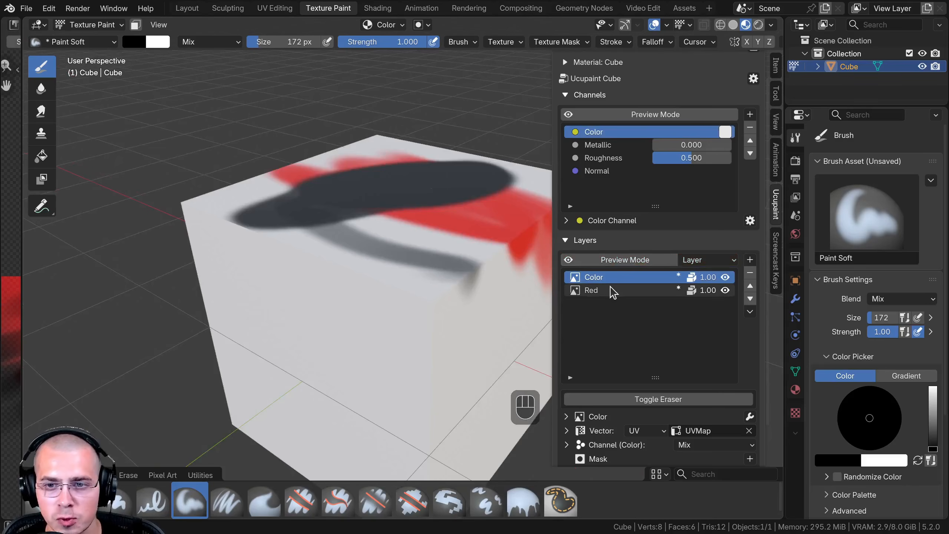
- Isolate the Red layer in preview, and switch to the Color layer to paint soft black strokes on the cube's top face
left_click(615, 292)
left_click(604, 260)
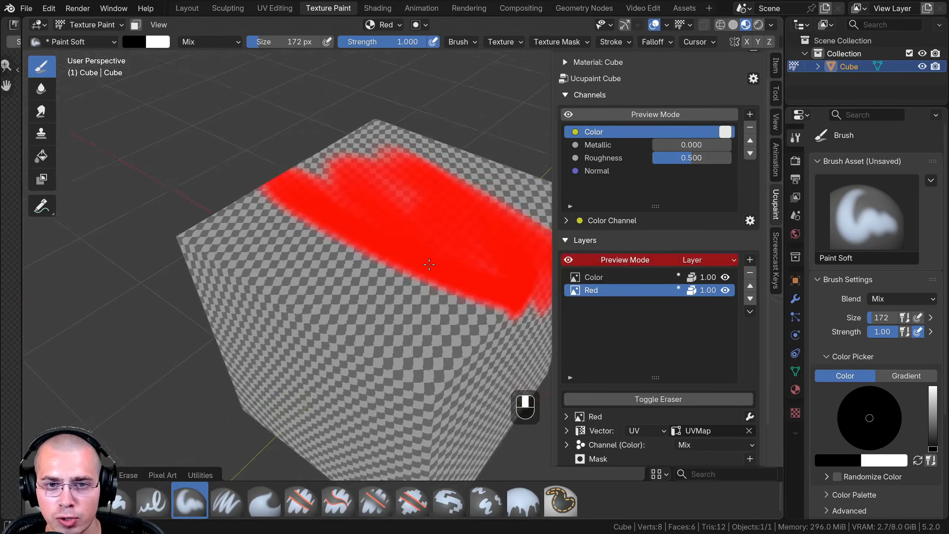
left_click(590, 280)
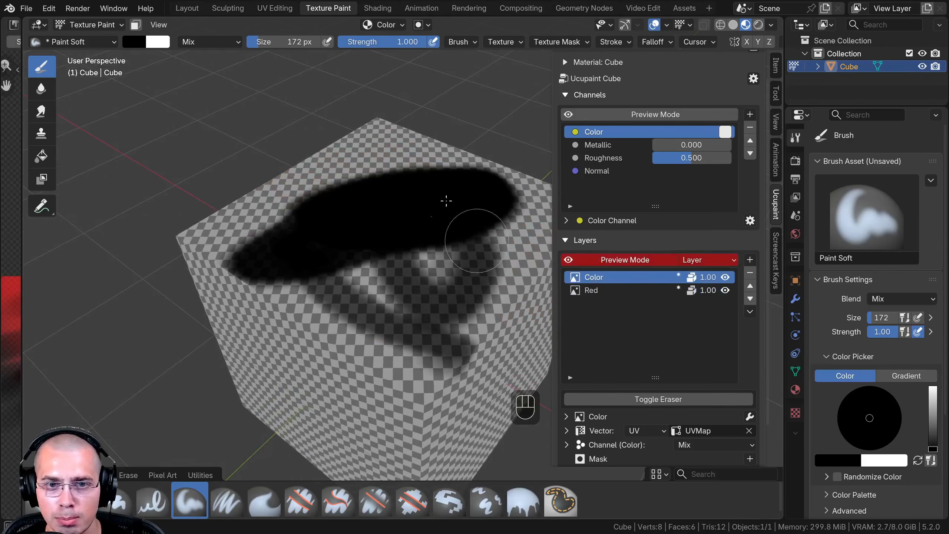
- Compare the Red and Color layers by previewing each in isolation, and turn the layer preview off
left_click(594, 292)
middle_click_drag(322, 222, 295, 258)
left_click(595, 262)
left_click(595, 263)
left_click(599, 276)
left_click(595, 261)
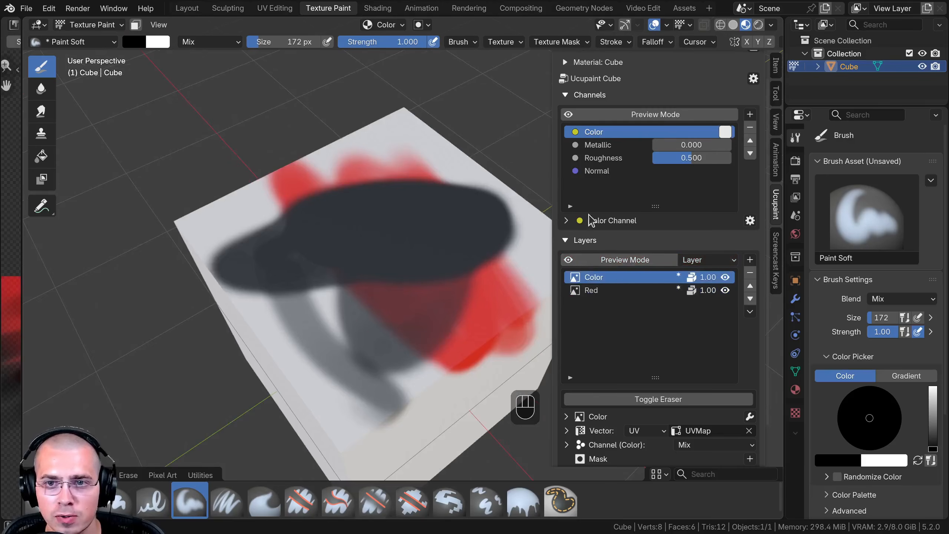
- Preview the Roughness channel on the cube, set its base value to 0.142, and turn the channel preview off
middle_click_drag(348, 203, 456, 220, "shift")
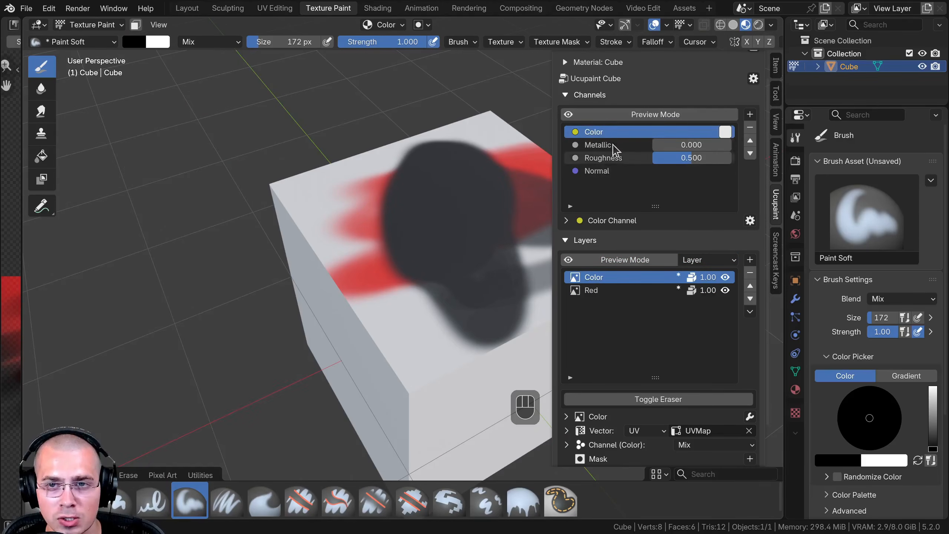
left_click(601, 158)
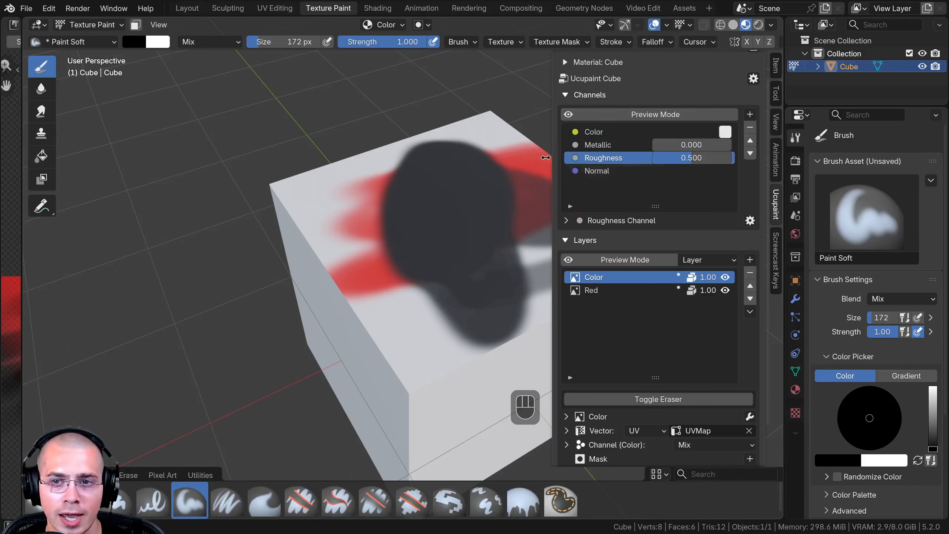
left_click(592, 116)
left_click_drag(676, 156, 639, 156)
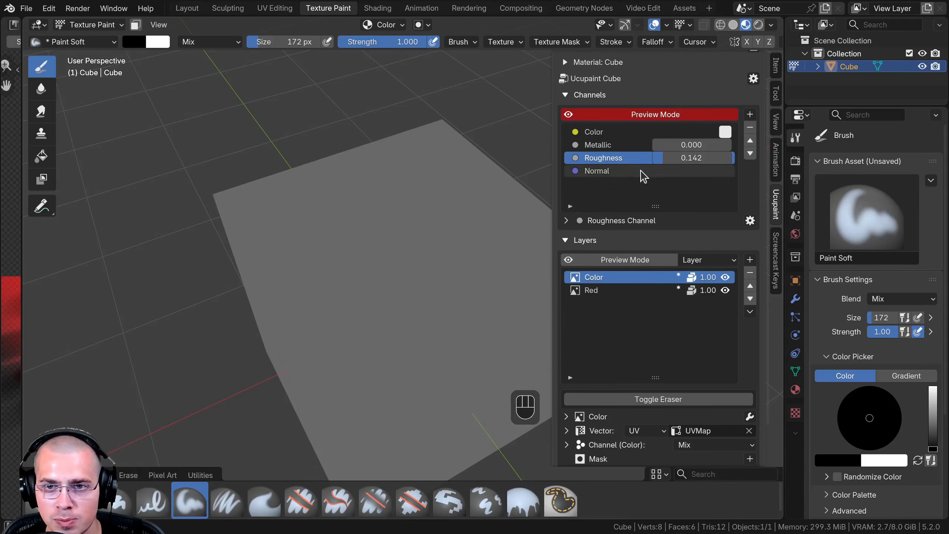
left_click(623, 115)
- Preview the Color and Metallic channels on the cube, and turn the channel preview off
left_click(594, 132)
left_click(605, 115)
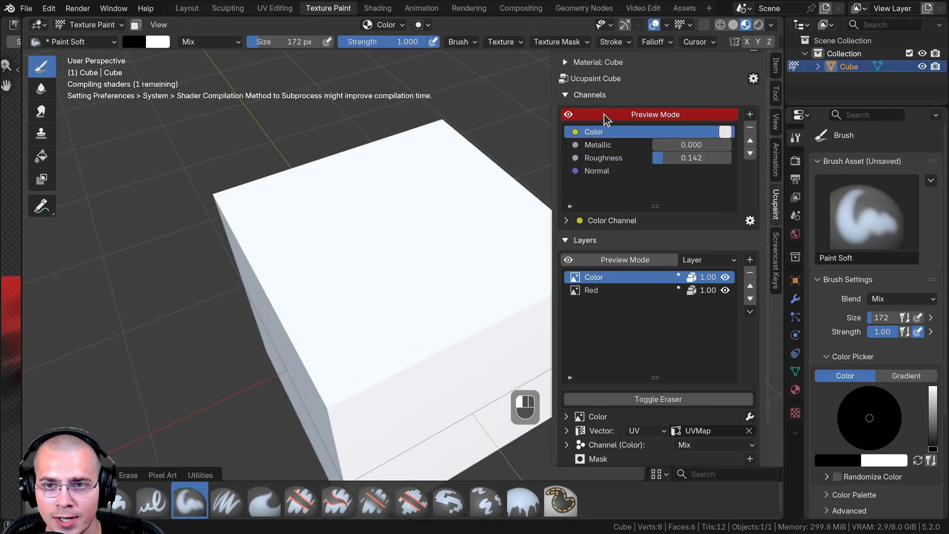
left_click(598, 146)
left_click(595, 131)
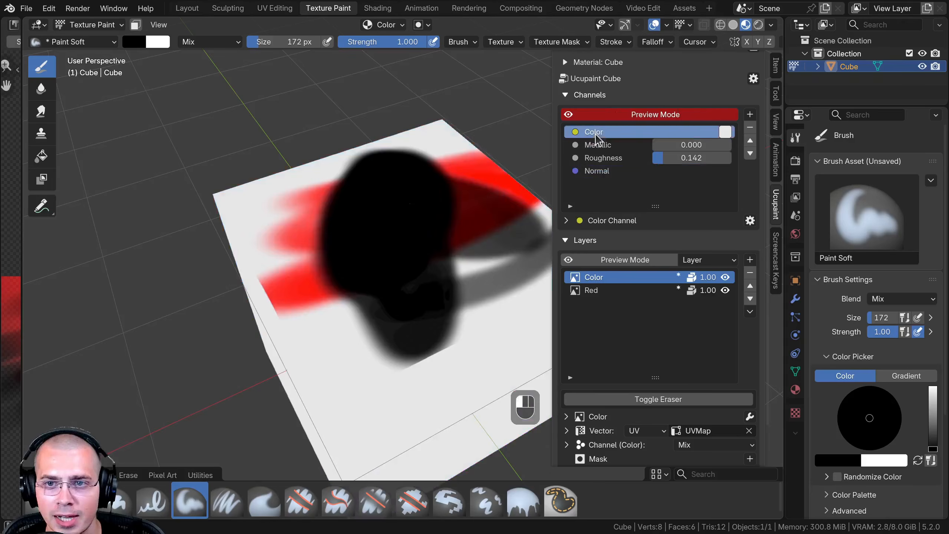
left_click(605, 115)
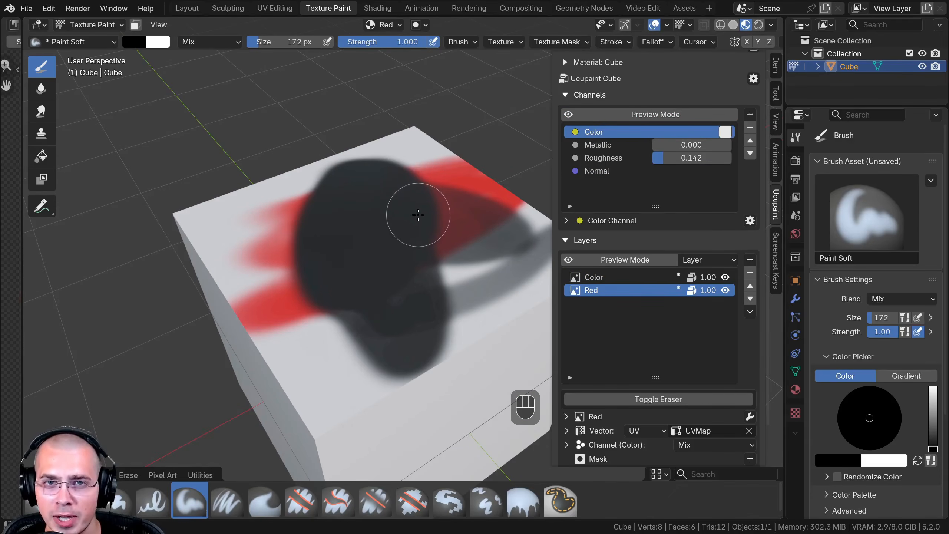
- Add a new image layer named Roughness on the Roughness channel at 2048 resolution
left_click(749, 261)
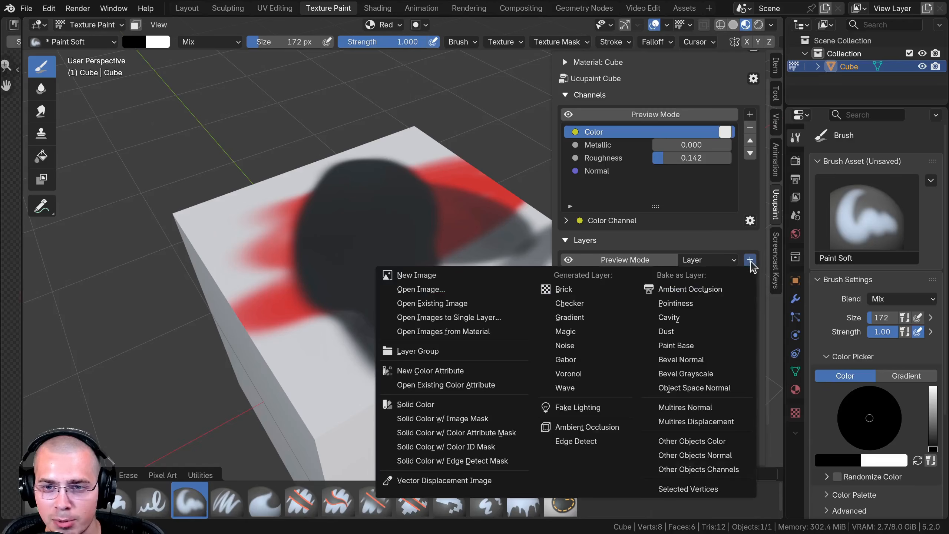
left_click(416, 277)
left_click(320, 284)
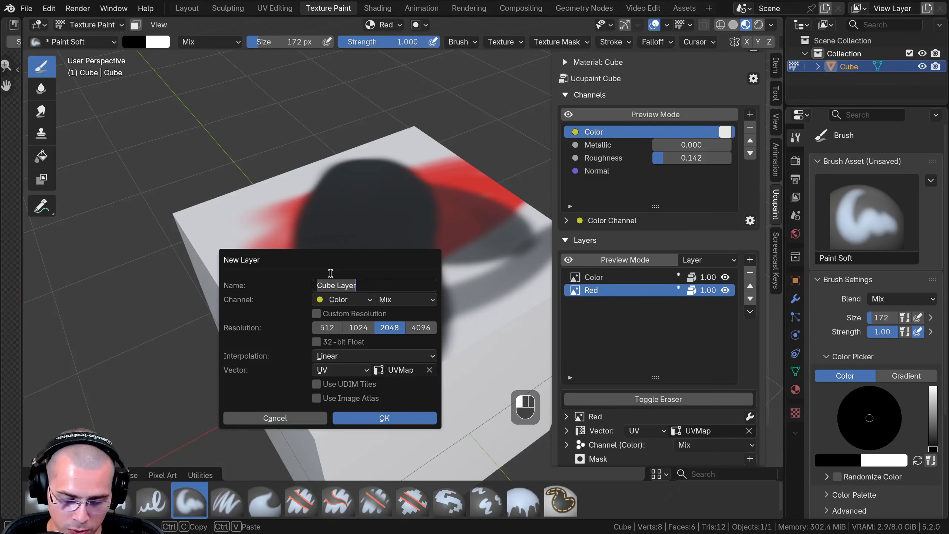
type("Roughness")
left_click(328, 301)
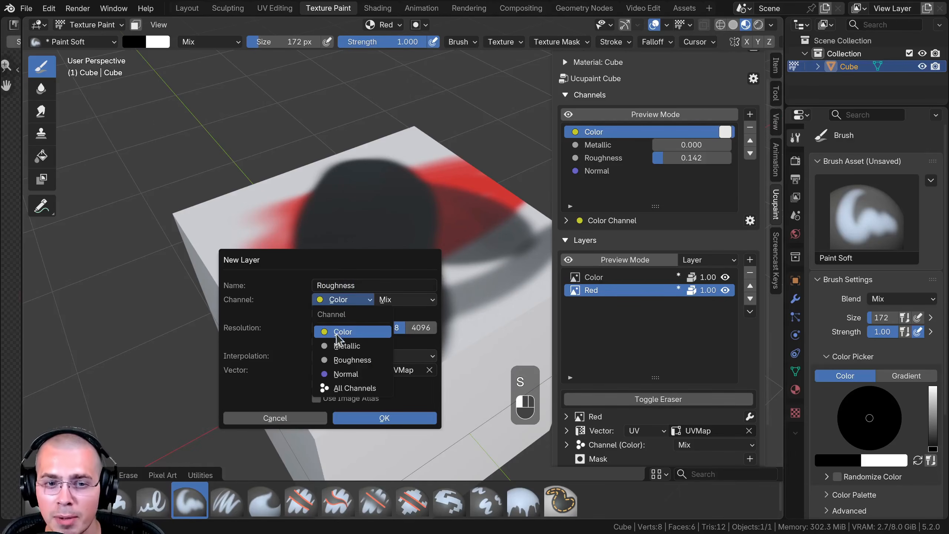
left_click(342, 360)
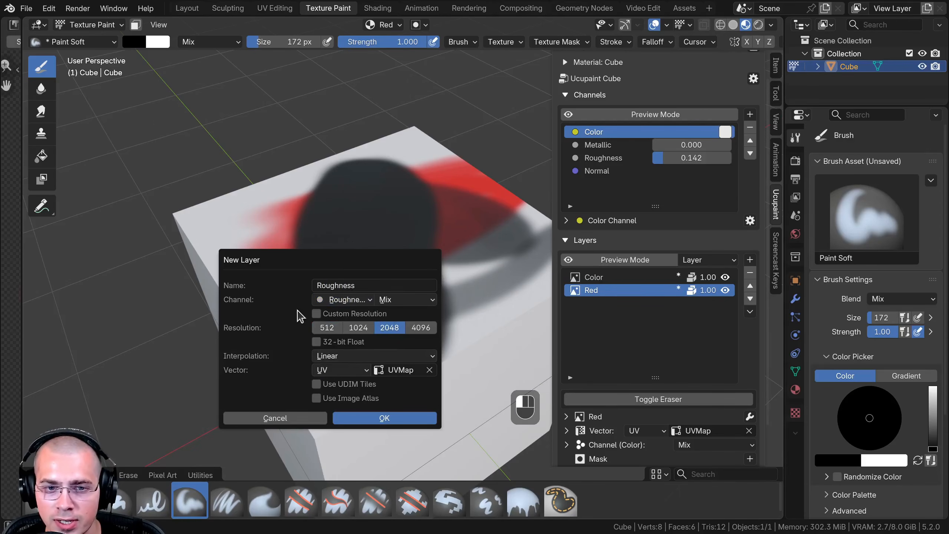
left_click(387, 417)
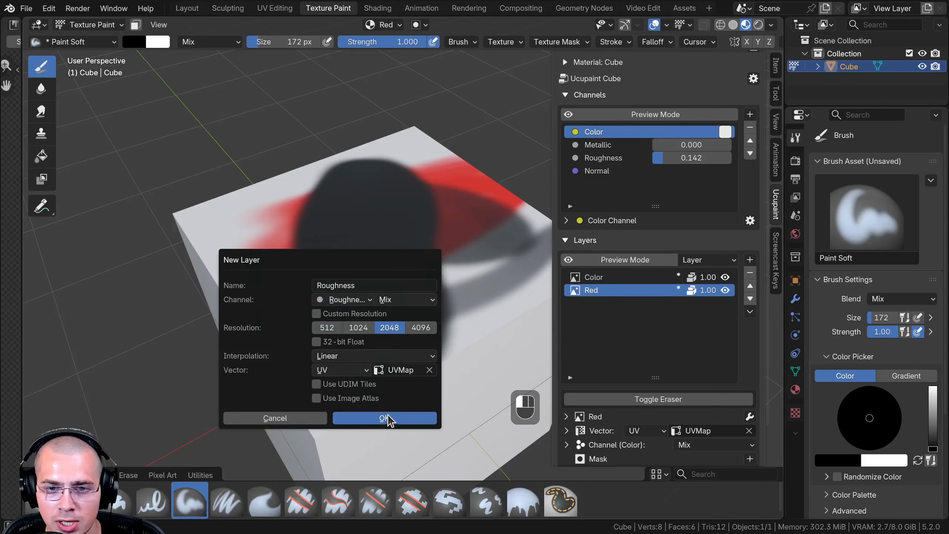
- With the brush color at black, paint soft strokes over the dark patch on the cube's top face in the Roughness layer
left_click(137, 42)
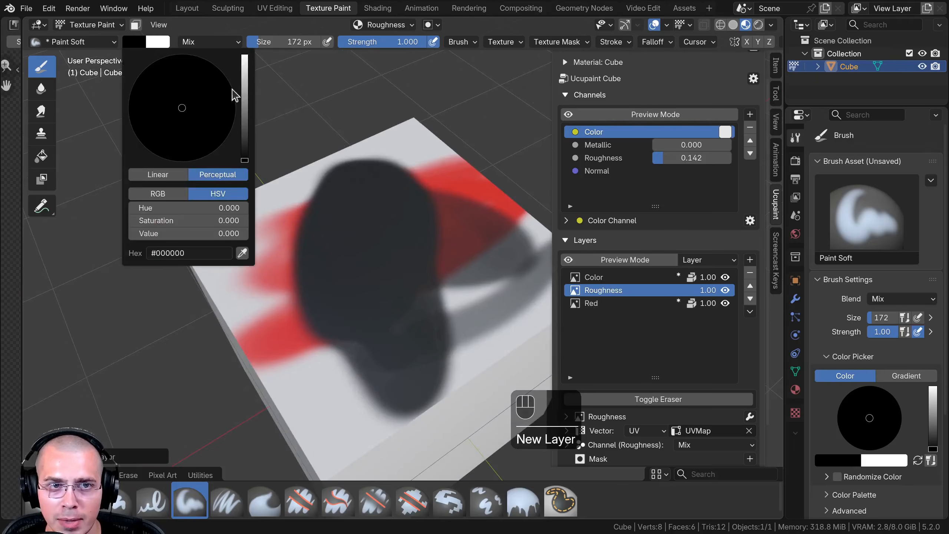
left_click_drag(245, 98, 255, 195)
mouse_move(453, 294)
left_mouse_down()
mouse_move(382, 221)
mouse_move(416, 262)
left_mouse_up()
middle_click_drag(416, 261, 402, 201)
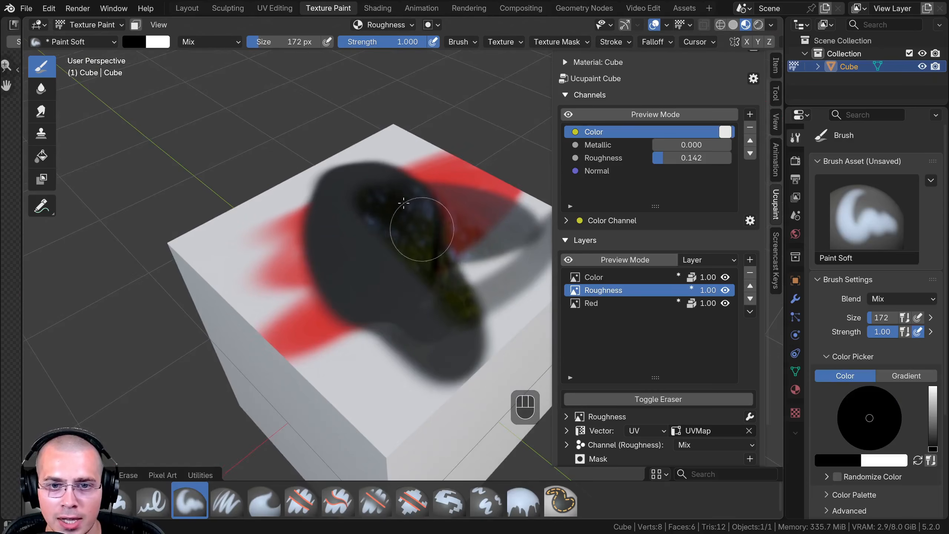
left_click_drag(402, 201, 430, 265)
middle_click_drag(430, 265, 435, 275, "shift")
middle_click_drag(435, 275, 455, 209)
mouse_move(456, 209)
middle_mouse_down()
mouse_move(484, 191)
mouse_move(423, 230)
middle_mouse_up()
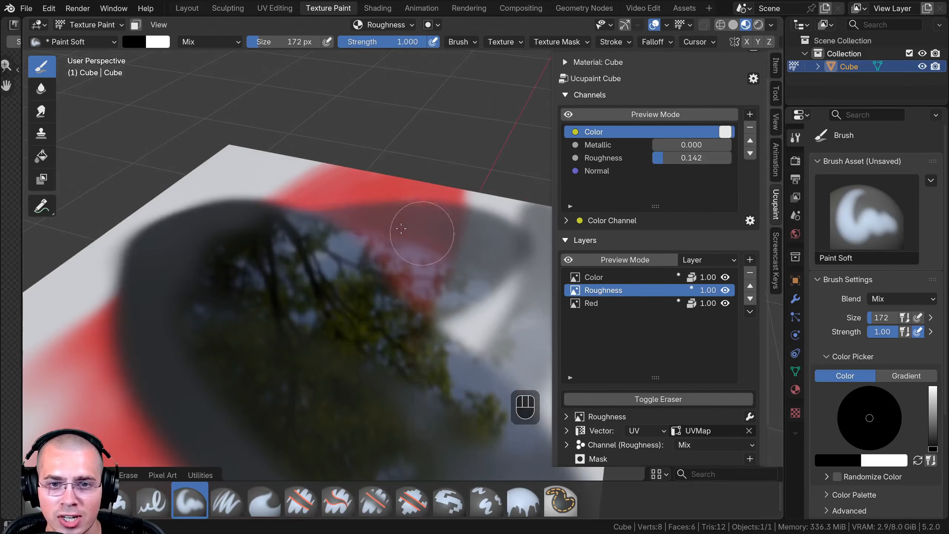
middle_click_drag(429, 373, 501, 370)
- Set the brush color to white and paint the Roughness layer beside the glossy strokes on the cube's top face
left_click(144, 43)
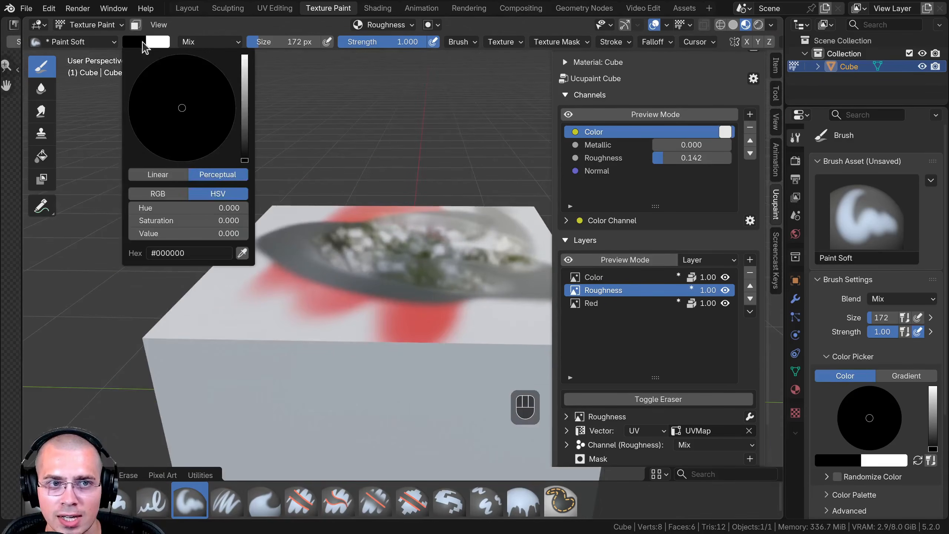
left_click_drag(245, 116, 249, 52)
mouse_move(413, 297)
middle_mouse_down()
mouse_move(381, 324)
mouse_move(378, 296)
middle_mouse_up()
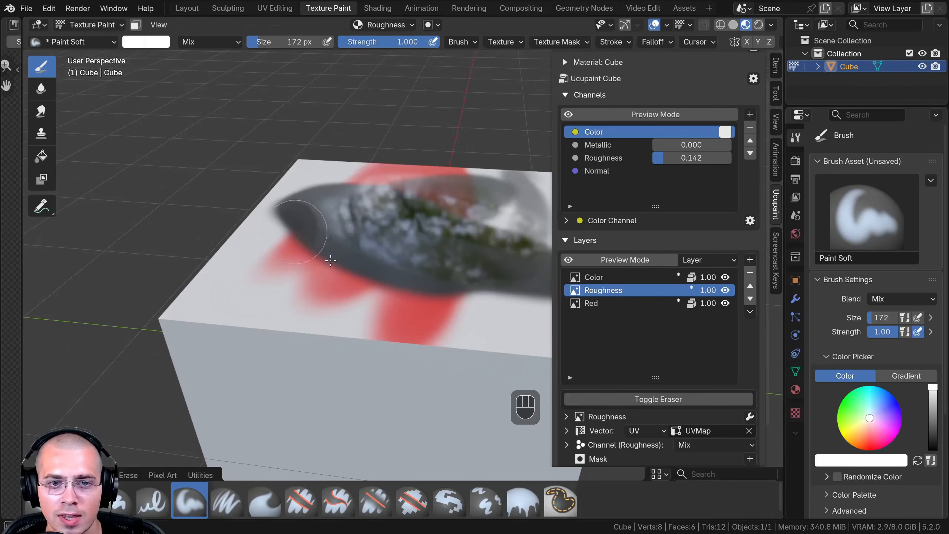
left_click_drag(306, 217, 368, 271)
middle_click_drag(336, 250, 308, 286)
middle_click_drag(327, 293, 330, 275, "ctrl")
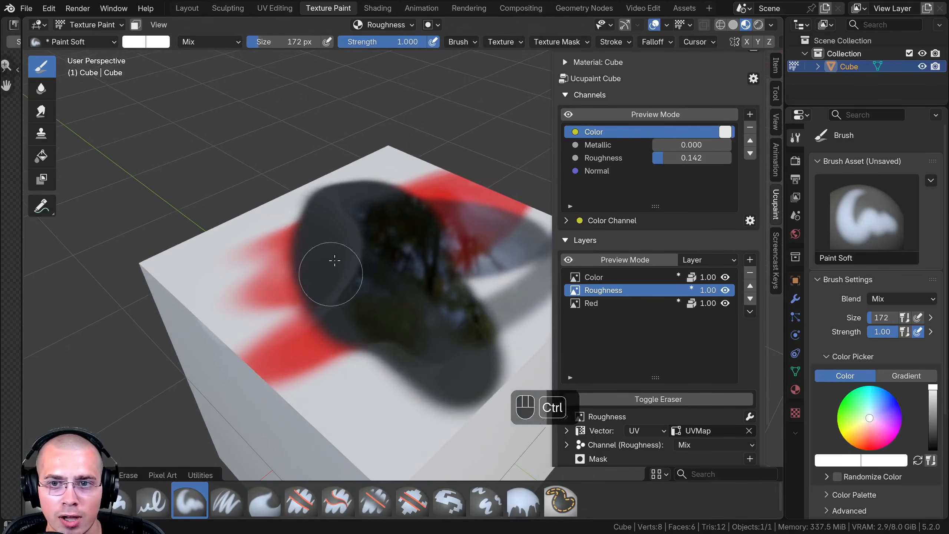
- Preview the Roughness channel to examine its black and white strokes, and turn the channel preview off
left_click(613, 159)
left_click(599, 120)
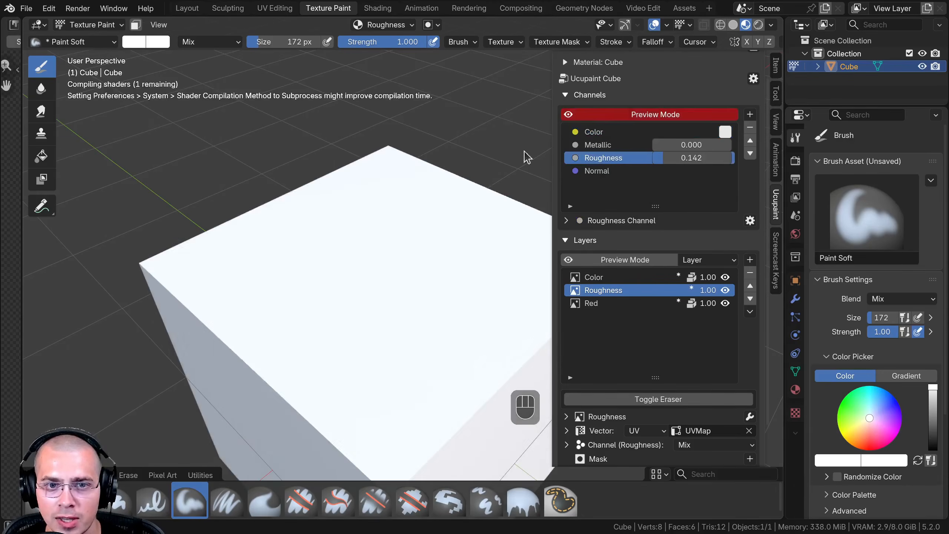
middle_click_drag(461, 231, 463, 275)
mouse_move(351, 213)
middle_mouse_down("ctrl")
mouse_move(345, 168)
mouse_move(320, 193)
middle_mouse_up("ctrl")
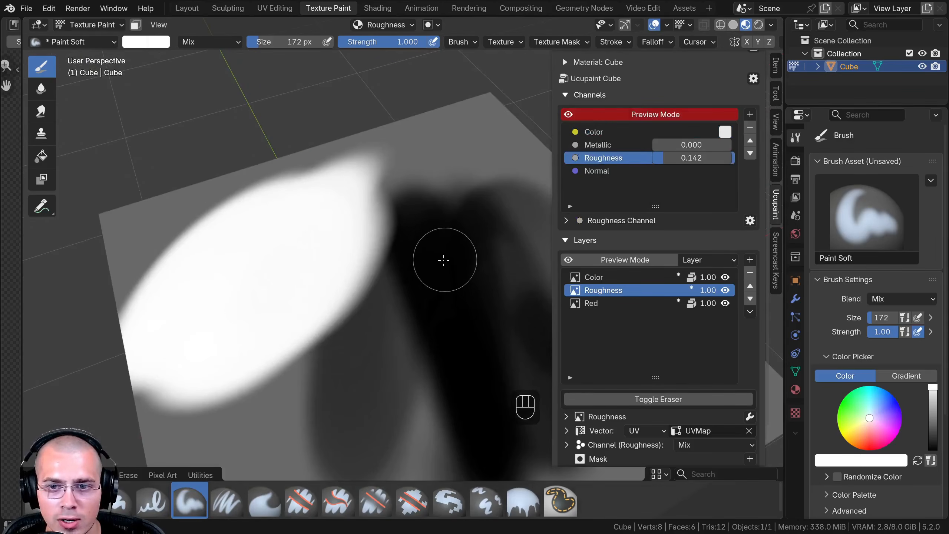
left_click(613, 115)
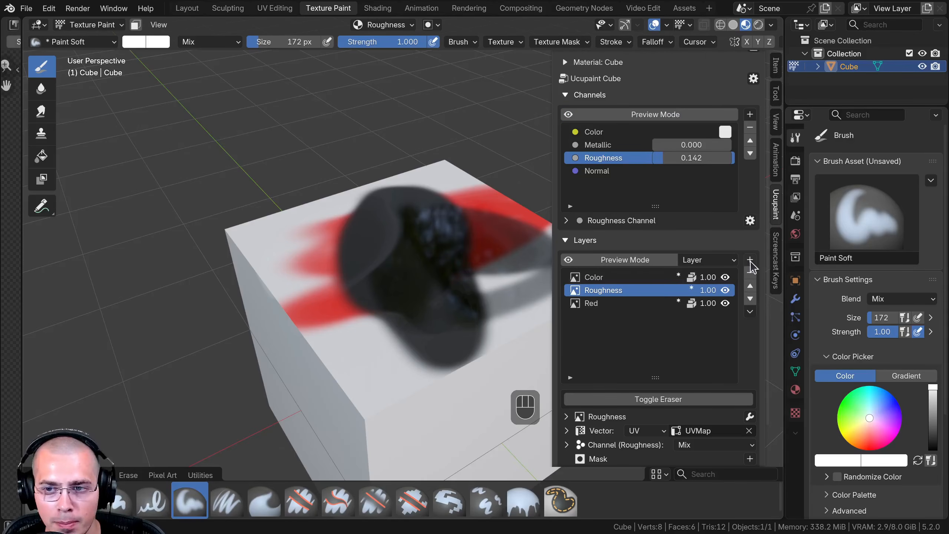
- Add a new image layer named Bump on the Normal channel, as a Bump Map at 2048 resolution with 32-bit Float
left_click(750, 259)
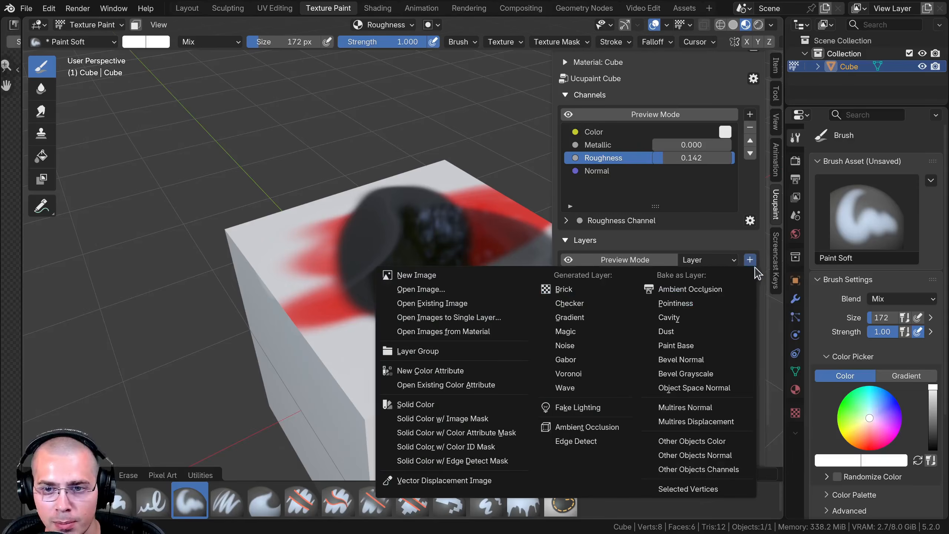
left_click(425, 275)
left_click(338, 283)
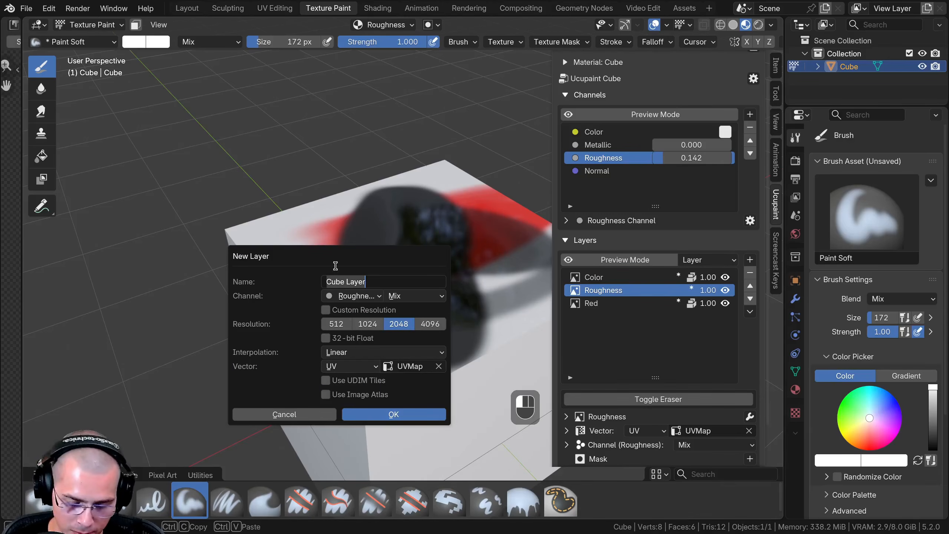
type("Bump")
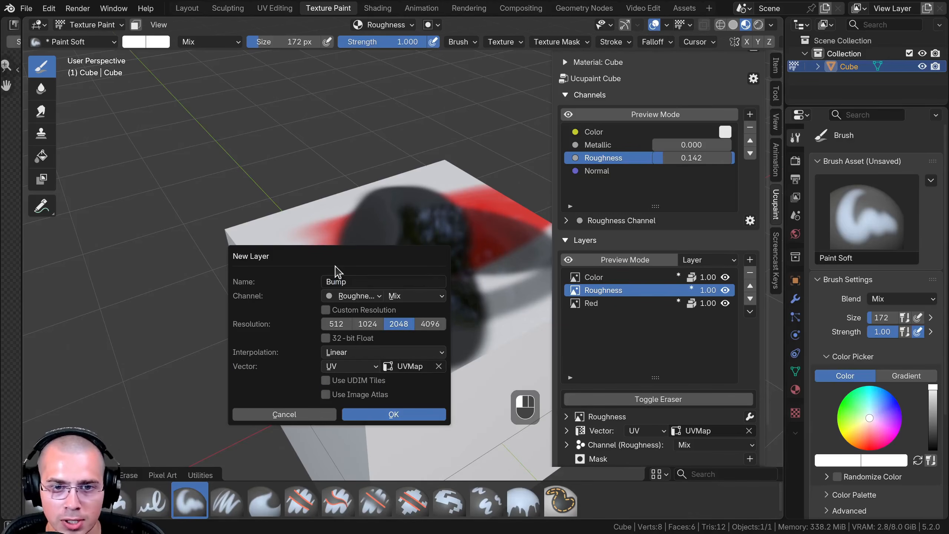
left_click(331, 296)
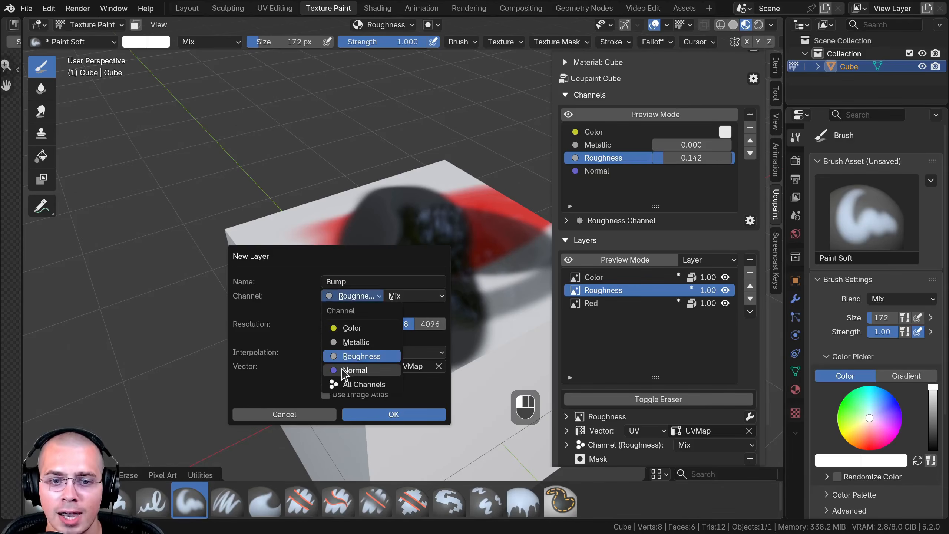
left_click(348, 370)
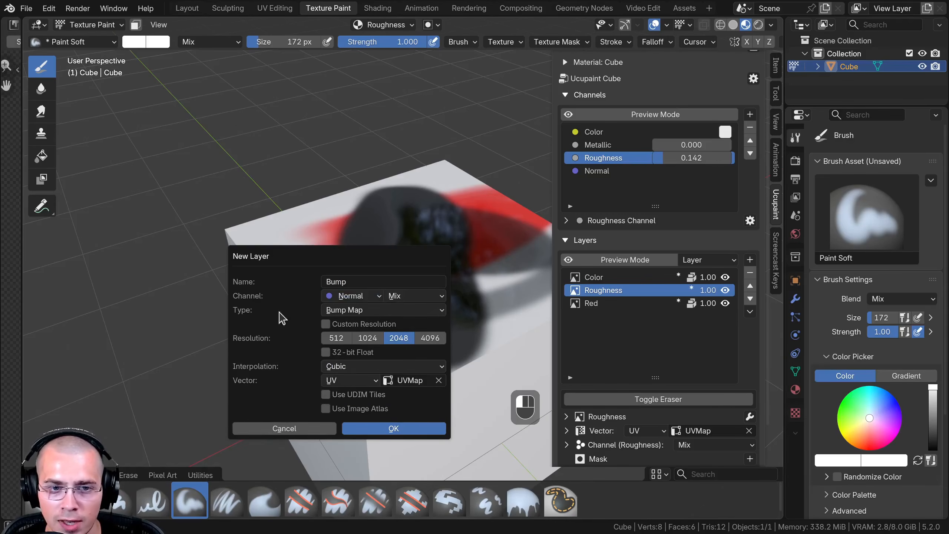
left_click(331, 313)
left_click(330, 318)
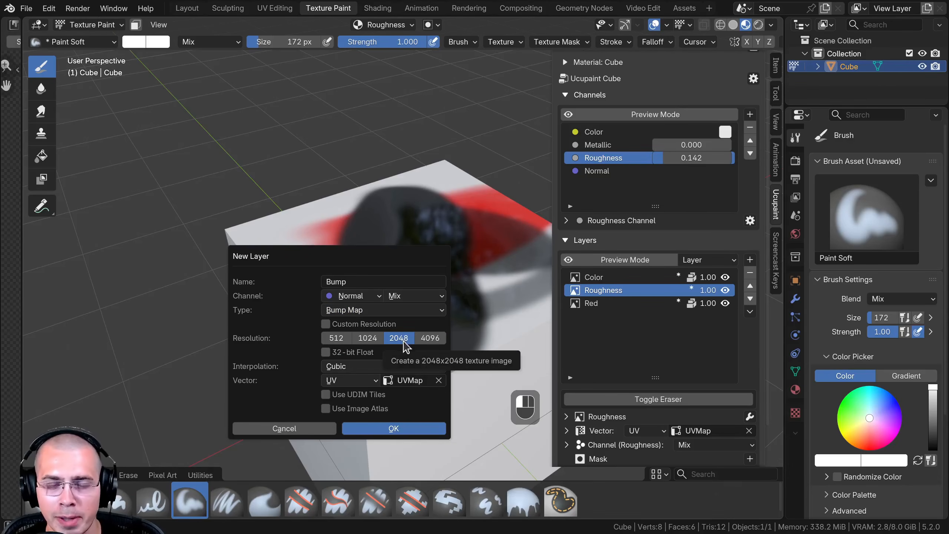
left_click(329, 353)
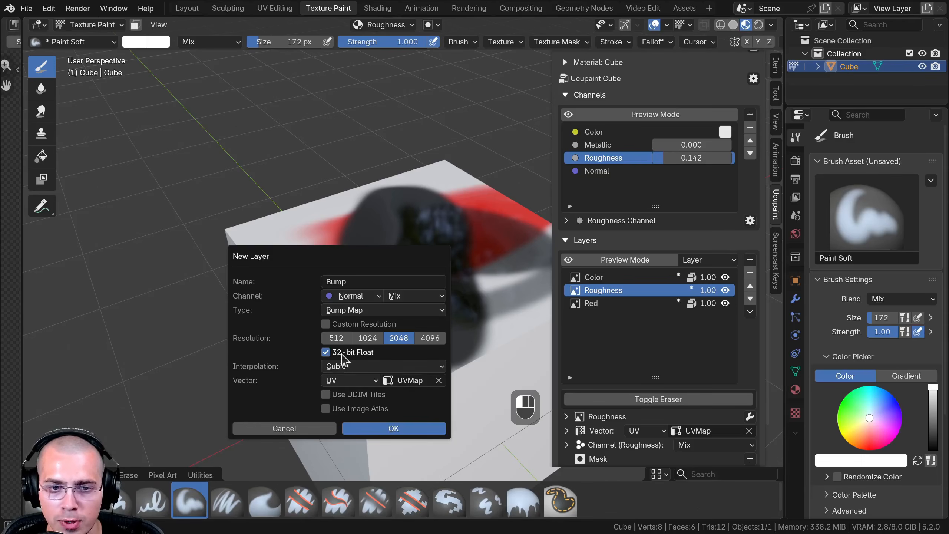
left_click(392, 427)
- Darken the Color channel's base color from white to a mid grey
left_click(621, 134)
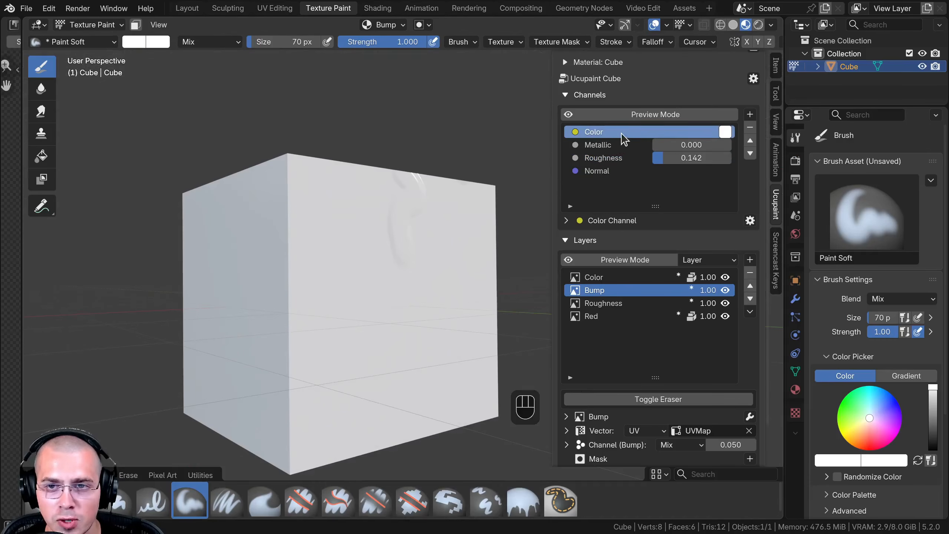
left_click(724, 133)
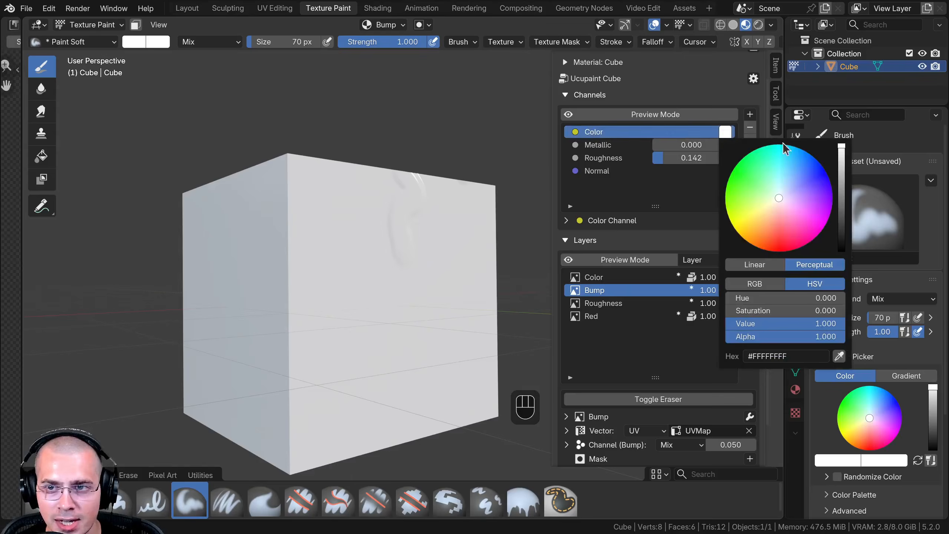
left_click(723, 132)
left_click_drag(841, 160, 841, 209)
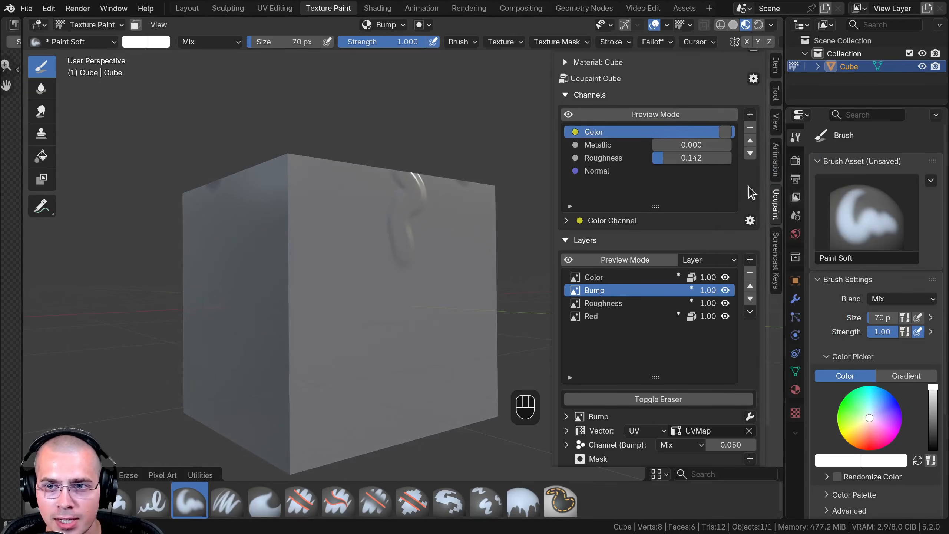
- With the brush color at white, paint a long wavy stroke on the cube's side face in the Bump layer
middle_click_drag(413, 229, 391, 196)
left_click(142, 46)
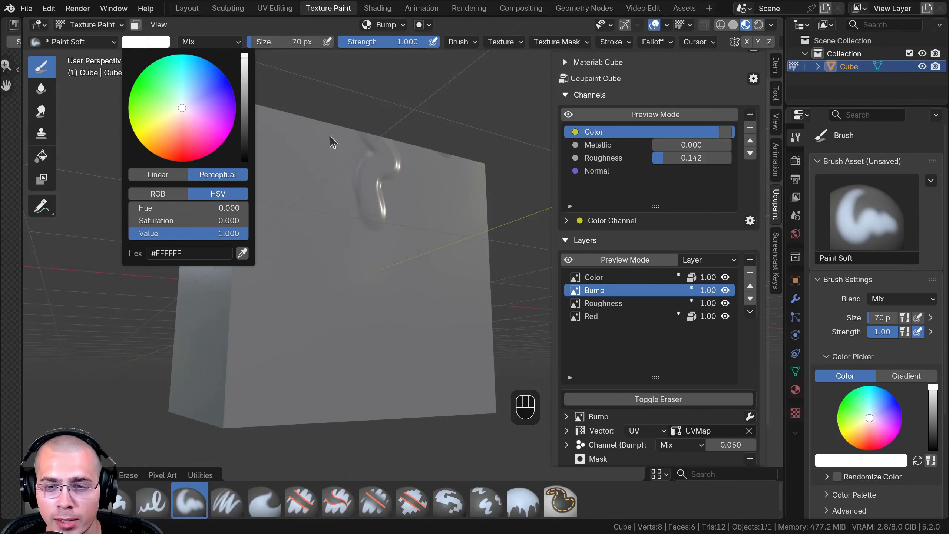
middle_click_drag(512, 261, 503, 194, "ctrl")
left_click_drag(472, 144, 448, 160)
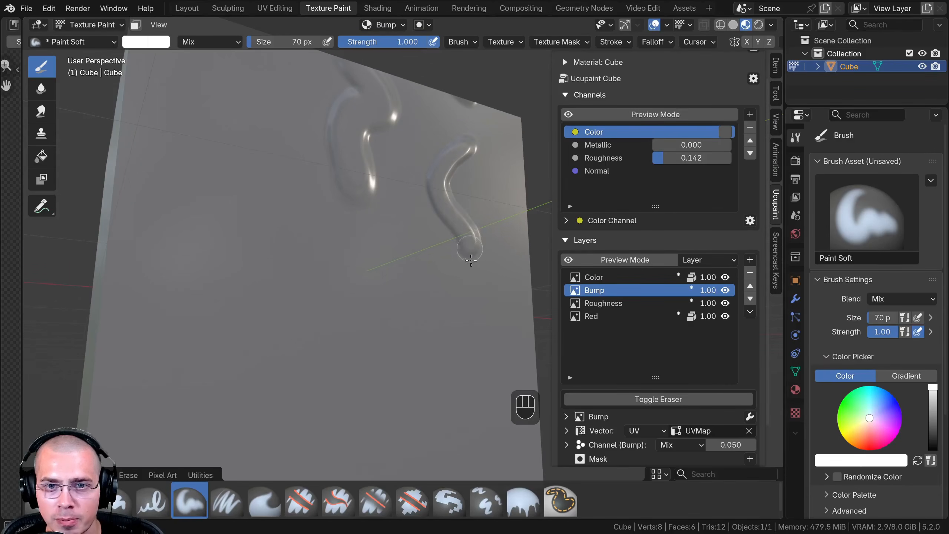
mouse_move(424, 351)
middle_mouse_down("ctrl+shift")
mouse_move(460, 251)
mouse_move(460, 272)
middle_mouse_up("ctrl+shift")
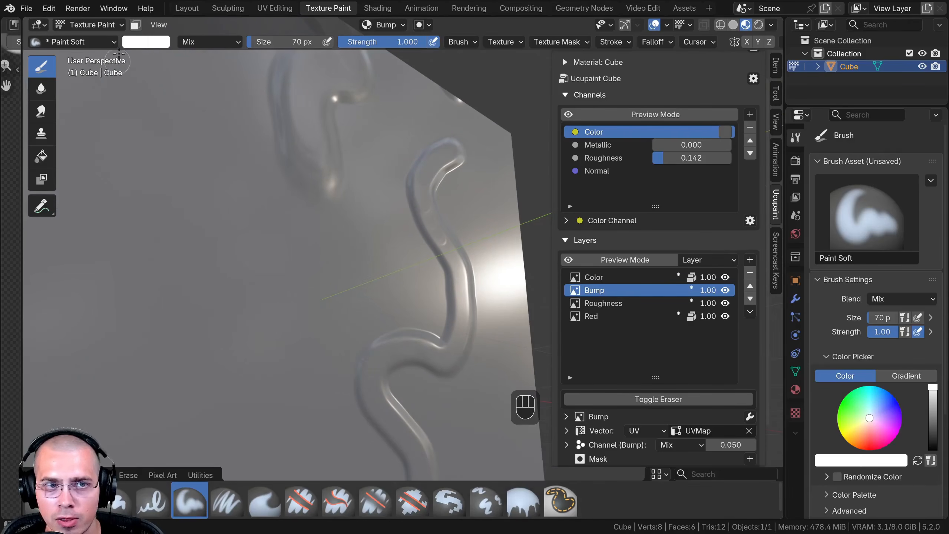
- Set the brush color to black and paint wavy strokes beside the white one in the Bump layer
left_click(135, 42)
left_click_drag(246, 78, 245, 165)
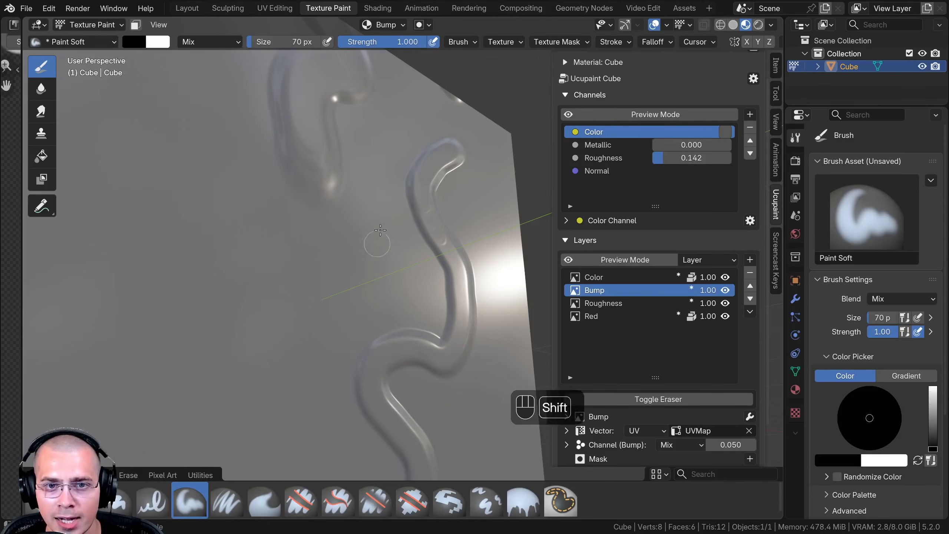
middle_click_drag(378, 170, 379, 149, "shift")
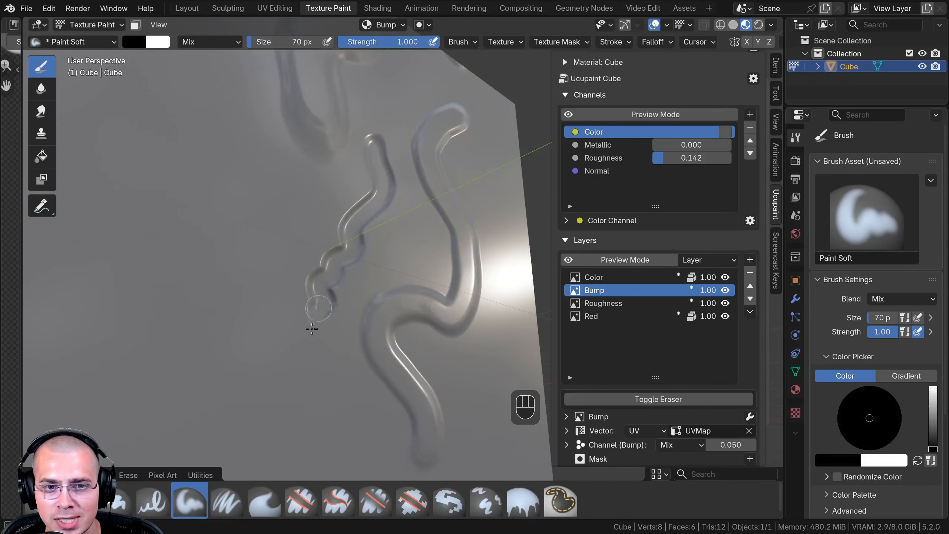
middle_click_drag(308, 338, 377, 406, "ctrl")
middle_click_drag(376, 330, 386, 238, "shift")
middle_click_drag(386, 238, 429, 277, "ctrl")
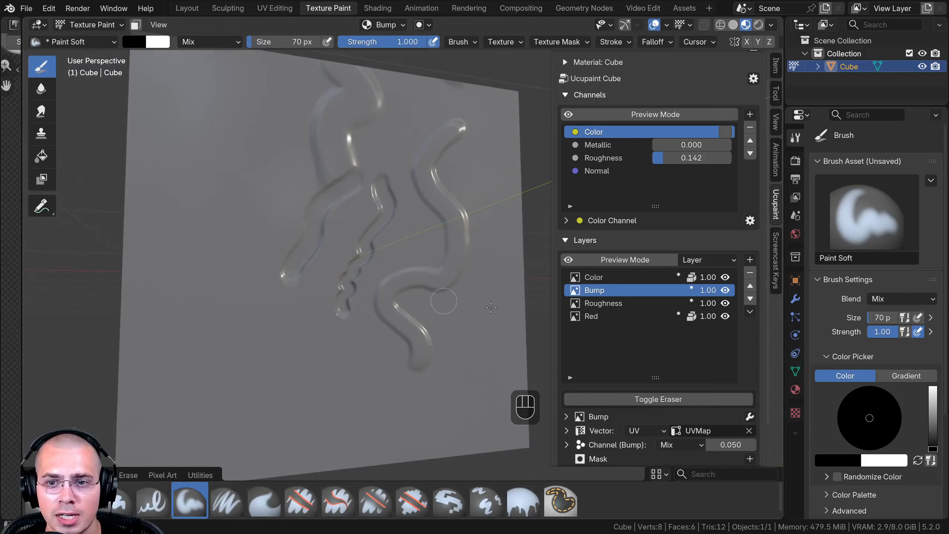
- Add a new image layer named Metal on the Metallic channel at 2048 resolution with 32-bit Float turned off
left_click(750, 260)
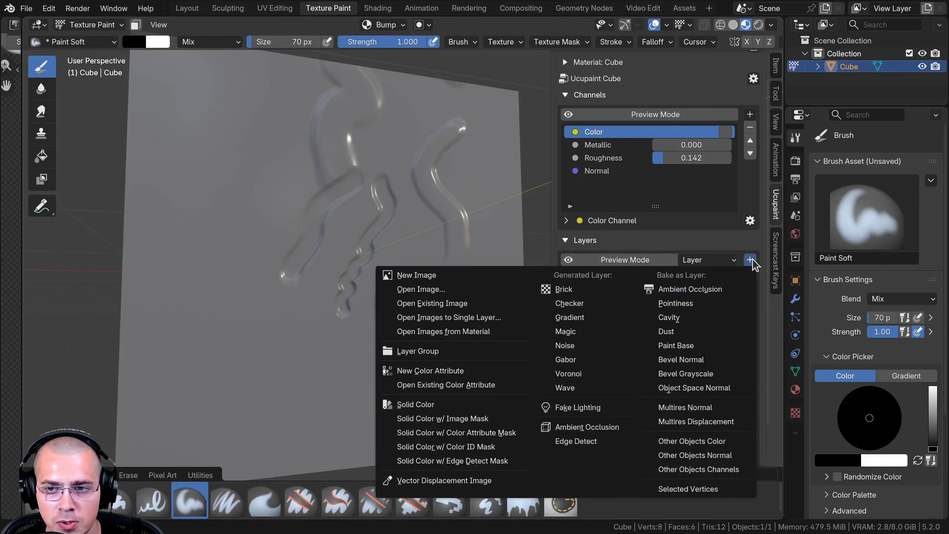
left_click(417, 279)
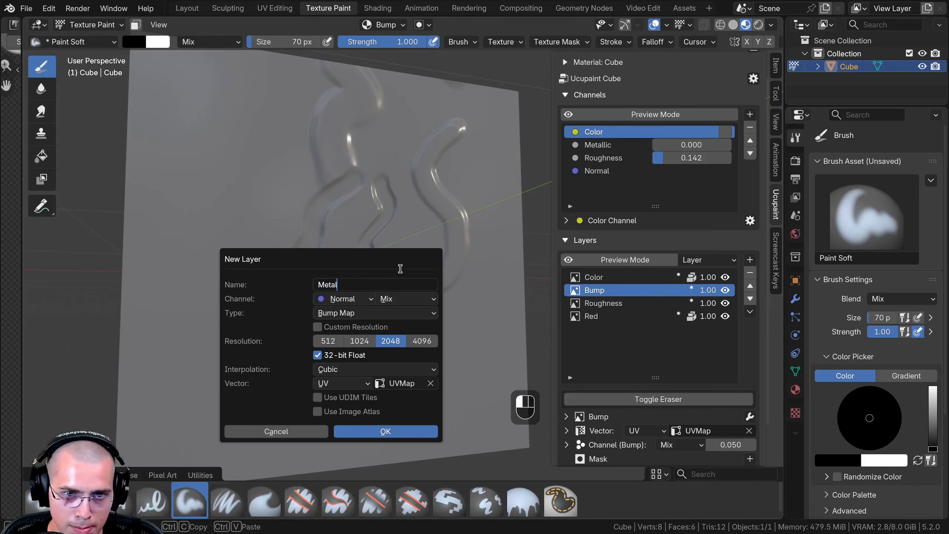
left_click(331, 298)
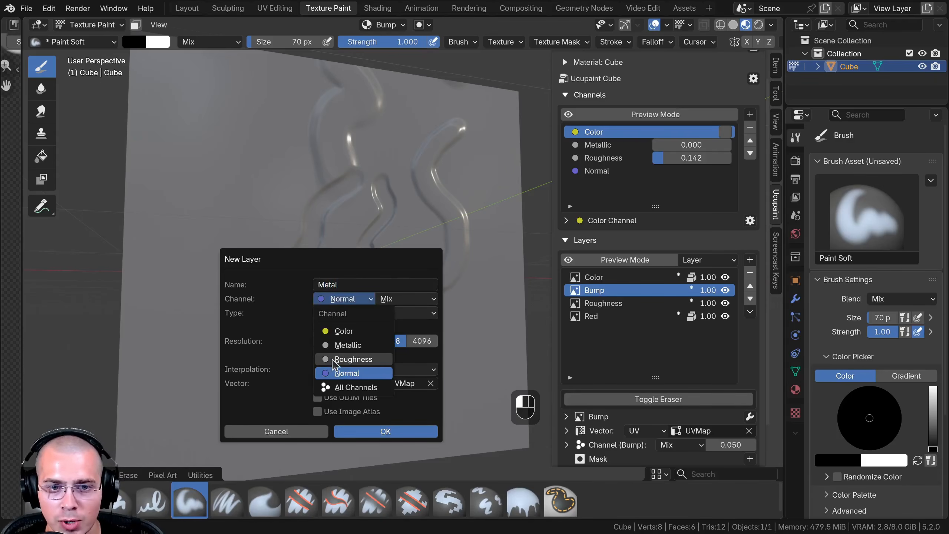
left_click(336, 345)
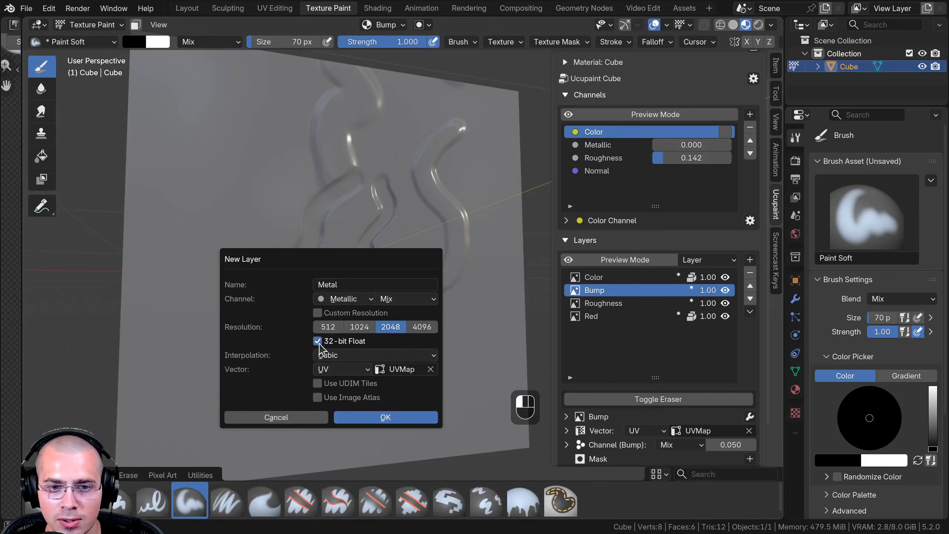
left_click(317, 341)
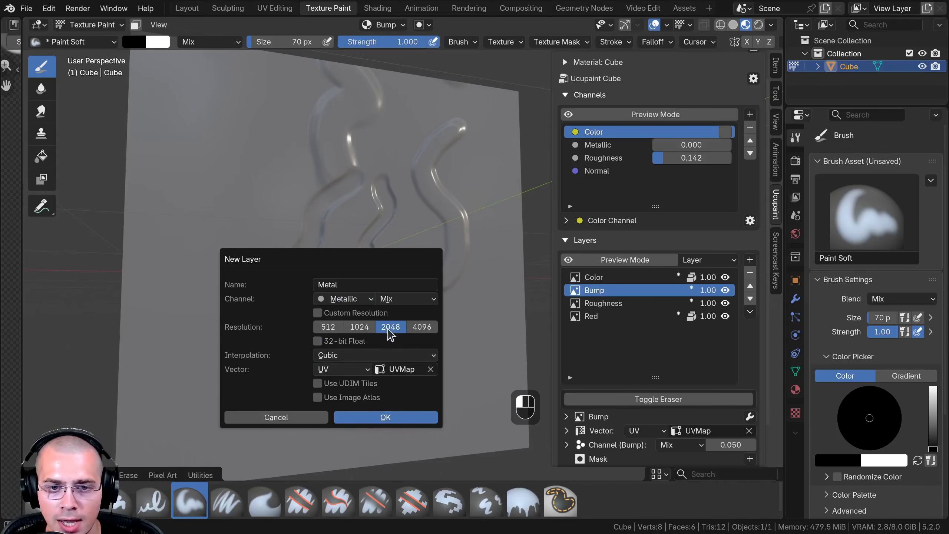
left_click(360, 415)
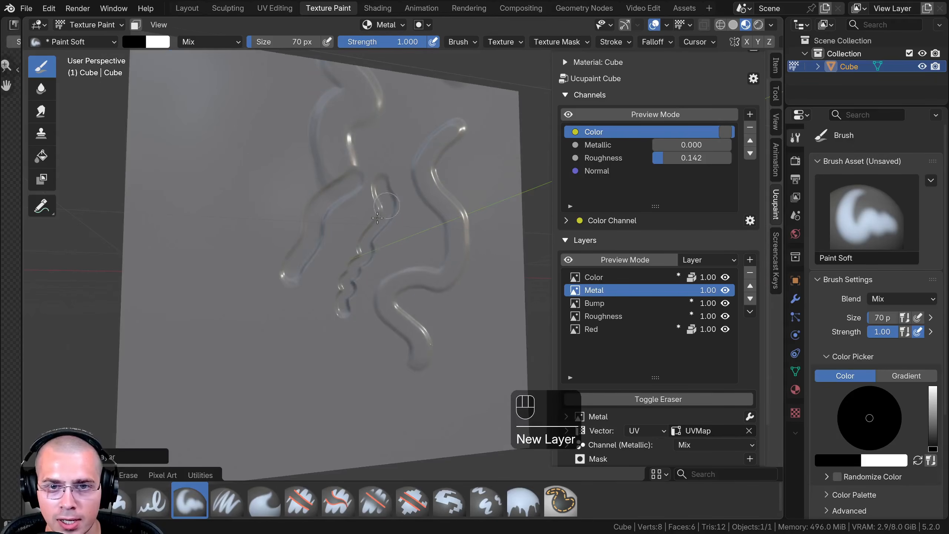
- Paint the Metal layer with white beside the bump strokes on the cube's side face, enlarging the brush to 262 px
middle_click_drag(363, 236, 318, 195)
middle_click_drag(250, 136, 338, 209, "shift")
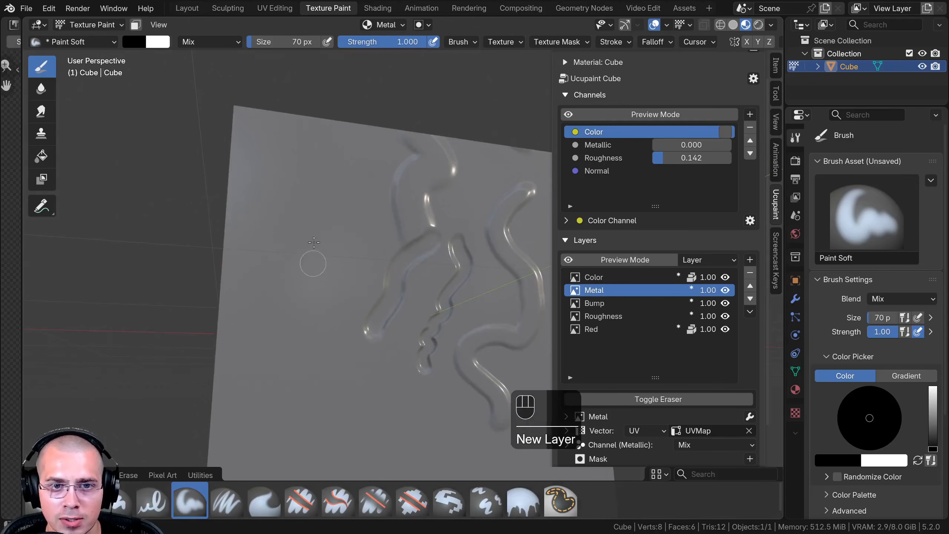
middle_click_drag(314, 242, 329, 166)
left_click(134, 41)
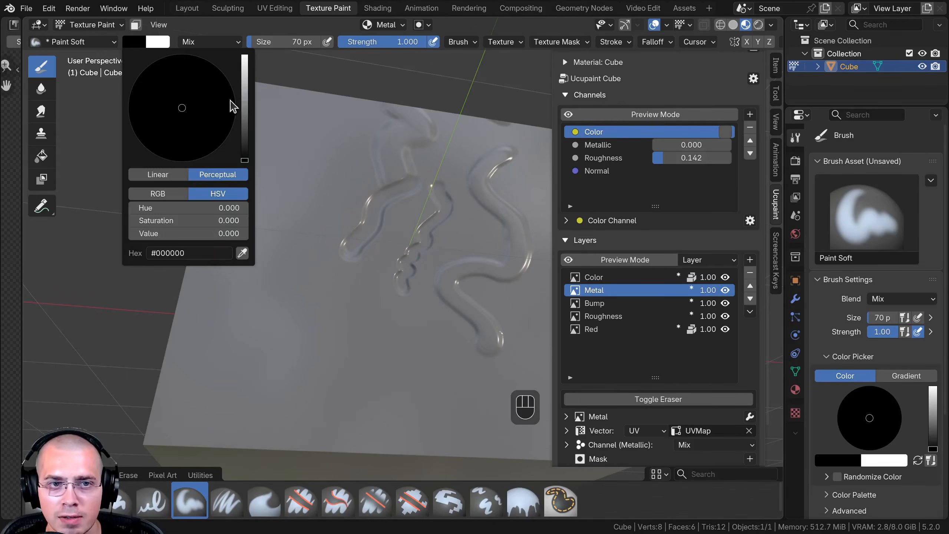
left_click_drag(250, 123, 244, 56)
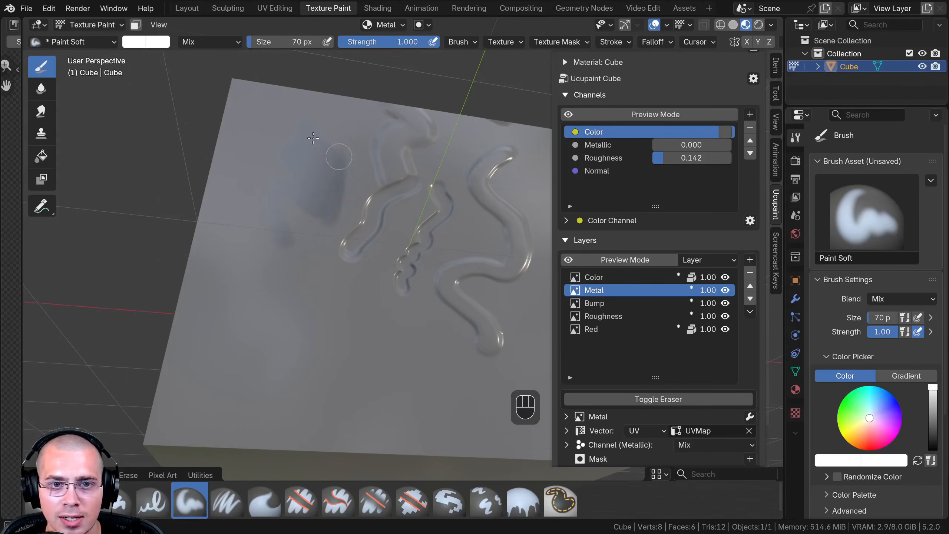
mouse_move(313, 138)
left_mouse_down()
mouse_move(317, 191)
mouse_move(290, 177)
mouse_move(446, 282)
mouse_move(379, 170)
left_mouse_up()
key("f")
left_click(353, 194)
mouse_move(379, 170)
middle_mouse_down()
mouse_move(426, 263)
mouse_move(338, 201)
mouse_move(434, 297)
middle_mouse_up()
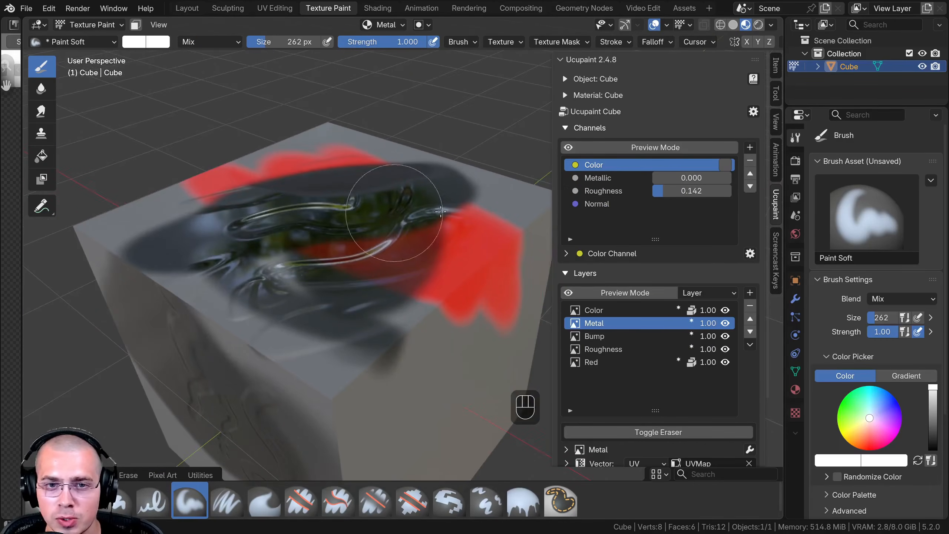
- Bake all channels to images at 2048 resolution with GPU Compute as the bake device
left_click(753, 112)
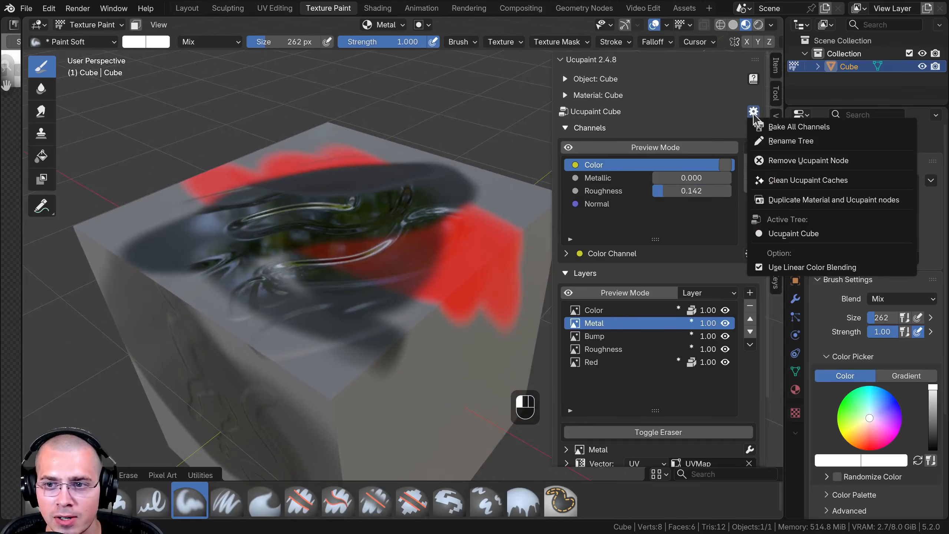
left_click(779, 127)
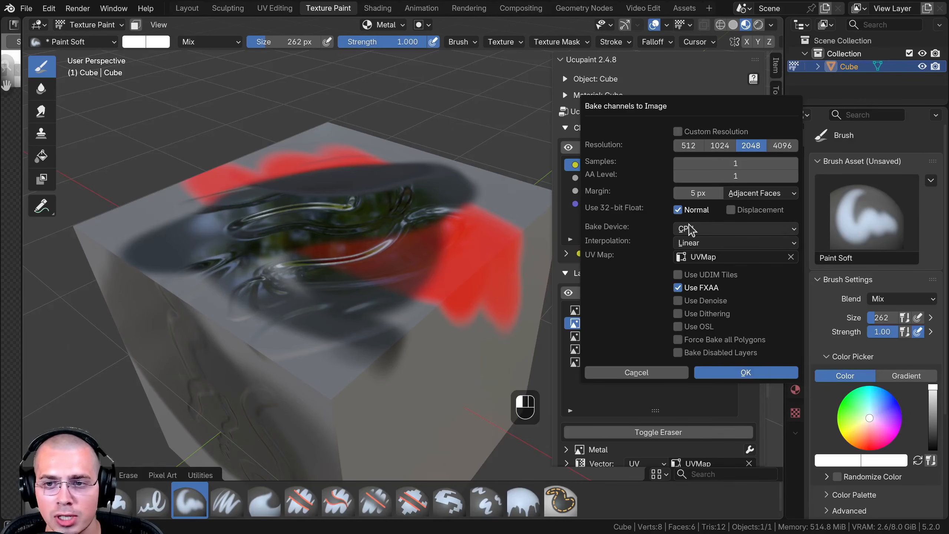
left_click(690, 229)
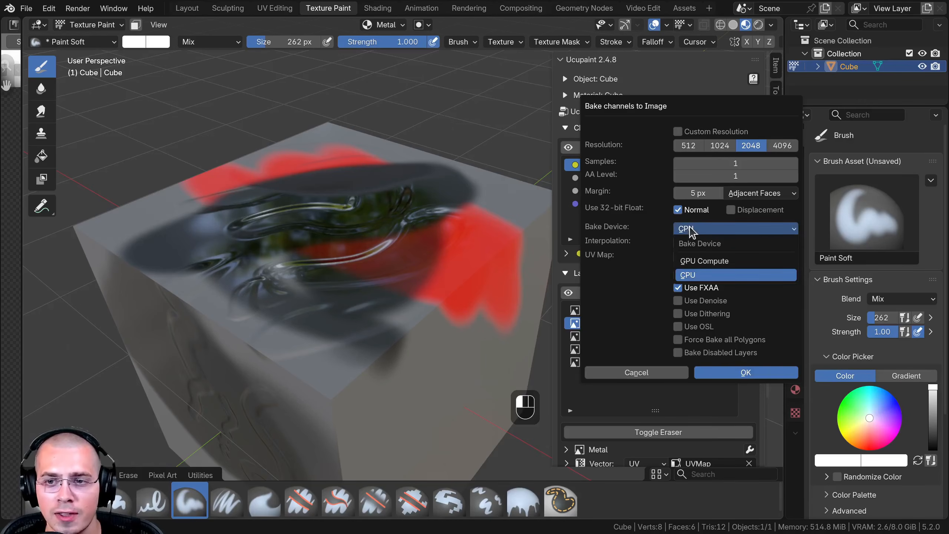
left_click(704, 262)
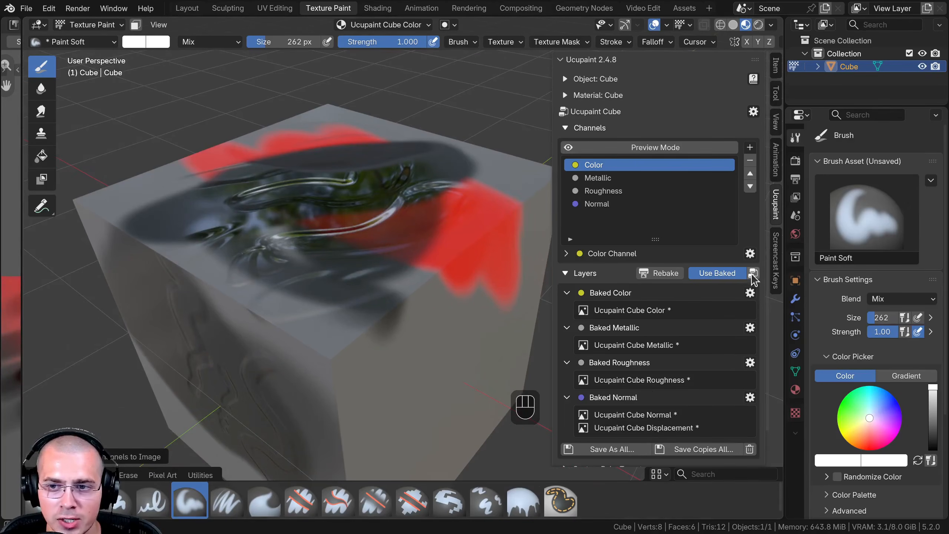
- Place the baked textures outside the Ucupaint node and inspect the result on the cube
left_click(754, 274)
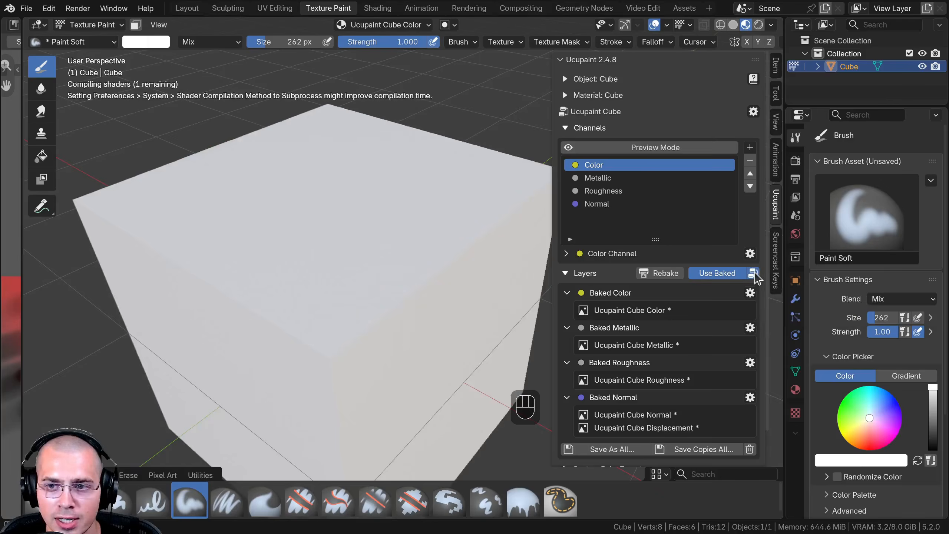
middle_click_drag(411, 280, 295, 276)
scroll(295, 276, "up", 2)
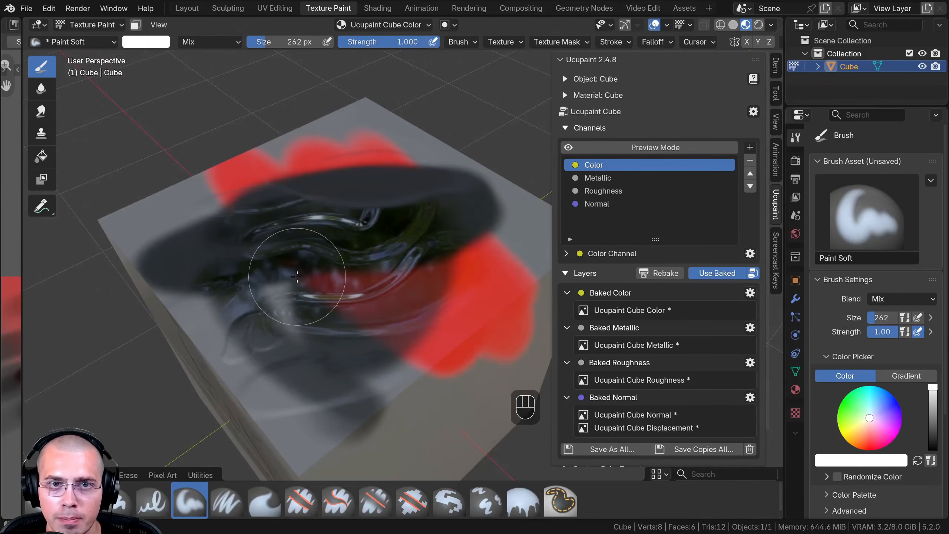
- Switch to the Shading workspace, bring the cube and its baked texture nodes into view, and use Material Preview shading
left_click(376, 9)
scroll(581, 261, "down", 9)
mouse_move(585, 216)
middle_mouse_down()
mouse_move(455, 197)
mouse_move(235, 136)
middle_mouse_up()
scroll(560, 262, "up", 3)
middle_click_drag(561, 261, 649, 255)
key("z")
left_click(166, 109)
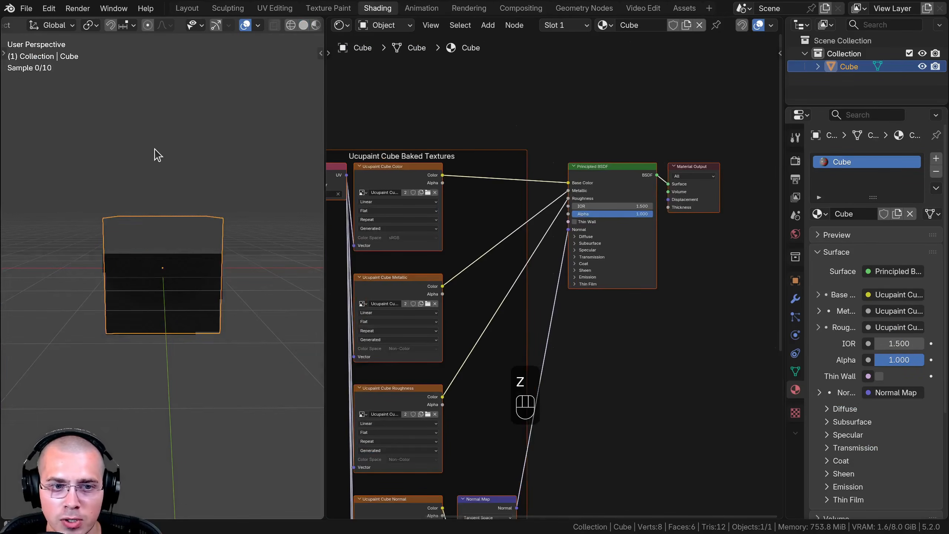
key("z")
left_click(139, 310)
- Connect the baked Ucupaint Cube Color texture directly to the material output to examine it on the cube
middle_click_drag(397, 208, 532, 230)
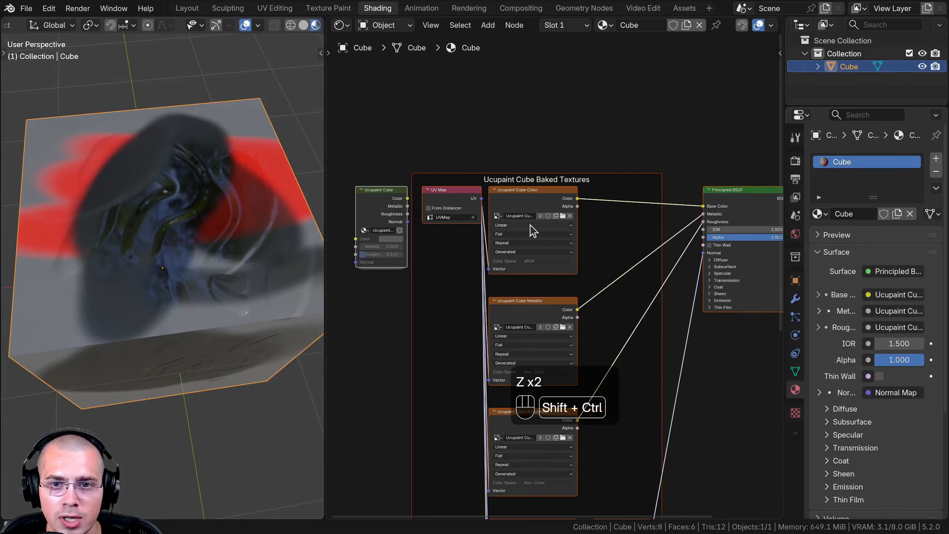
left_click(536, 199, "ctrl+shift")
middle_click_drag(149, 226, 147, 227)
scroll(148, 227, "down", 1)
middle_click_drag(530, 299, 518, 251)
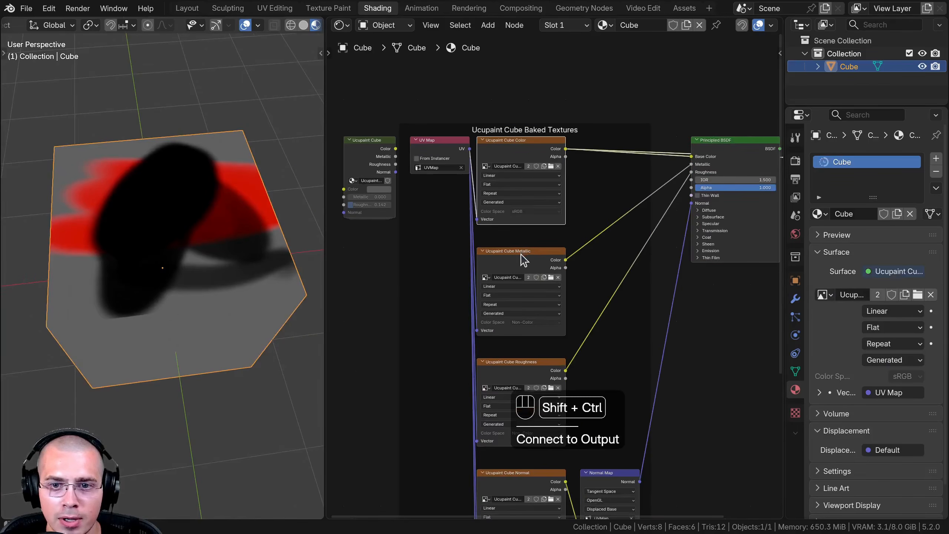
- Preview the baked Metallic texture and the baked Roughness texture on the cube by connecting each directly to the material output
left_click(522, 257, "ctrl+shift")
middle_click_drag(512, 363, 493, 247)
left_click(497, 245, "ctrl+shift")
middle_click_drag(505, 408, 508, 271)
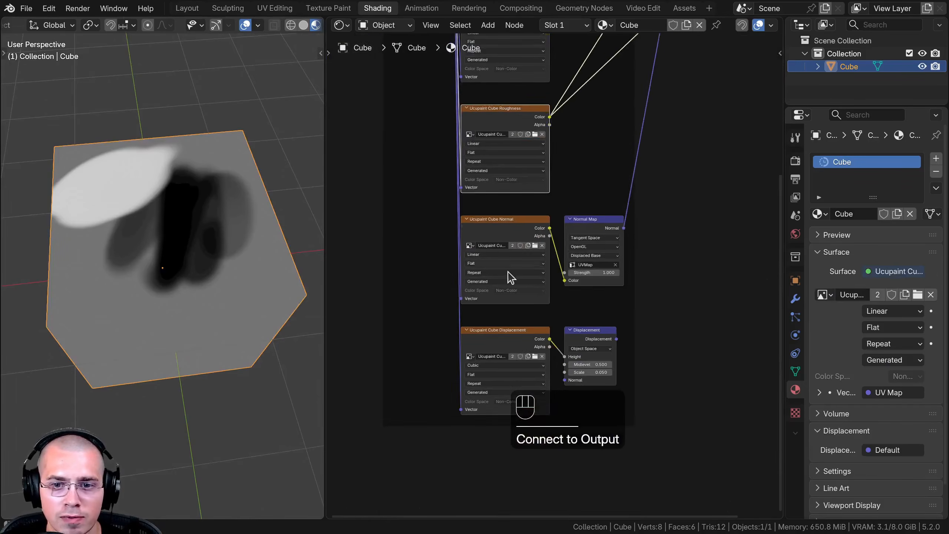
- Preview the baked Normal texture and the baked Displacement texture on the cube through the material output
scroll(508, 267, "up", 2)
left_click(510, 219, "ctrl+shift")
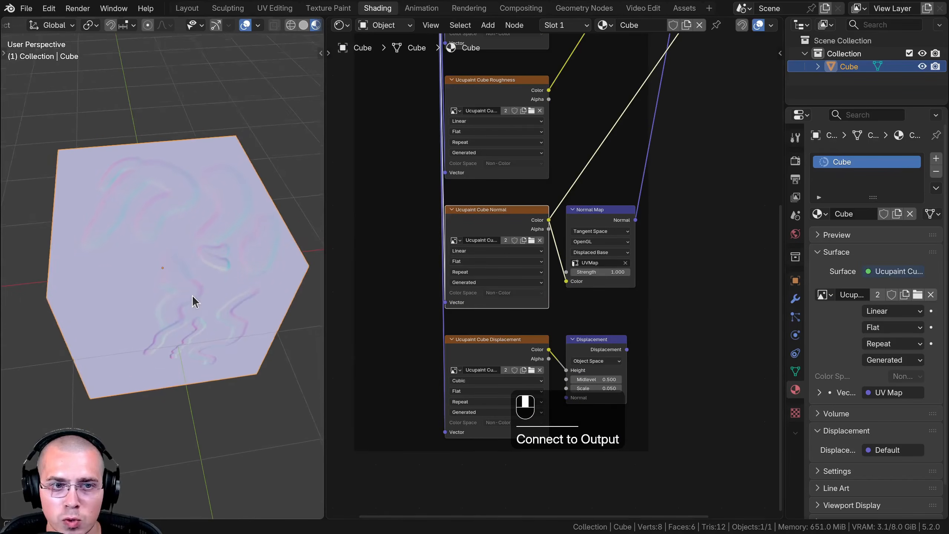
left_click(474, 351, "ctrl+shift")
scroll(457, 258, "down", 3)
middle_click_drag(485, 145, 472, 441)
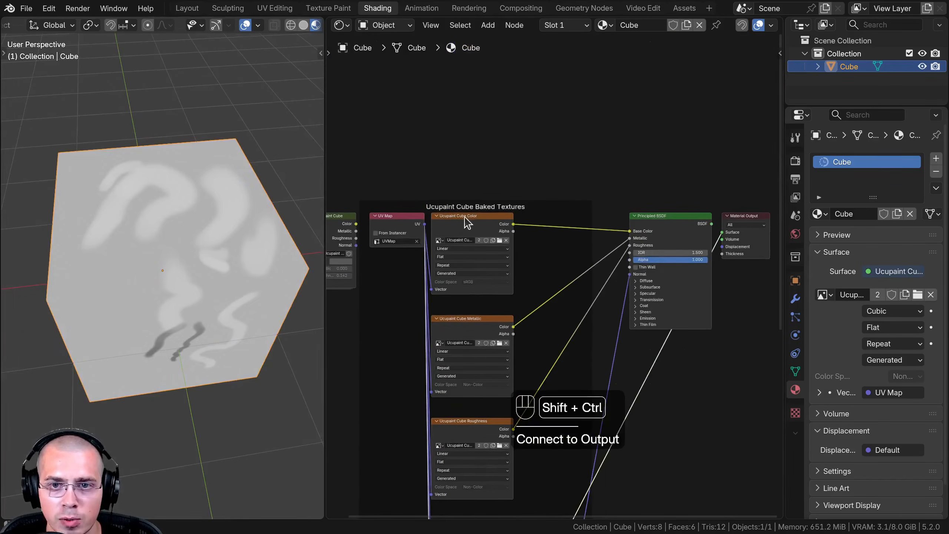
- Reconnect the baked Color texture to the material output and examine the painted cube up close
left_click(466, 218, "ctrl+shift")
scroll(202, 225, "up", 3)
middle_click_drag(206, 230, 228, 270)
scroll(421, 281, "down", 2)
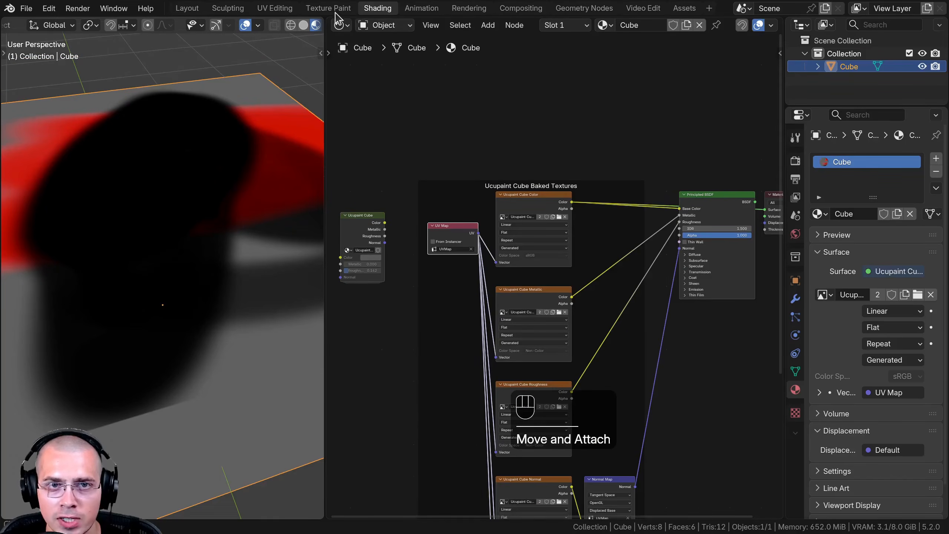
- Return to the Texture Paint workspace and save all baked images as PNG files in New Folder on the Desktop
left_click(335, 9)
scroll(671, 193, "down", 2)
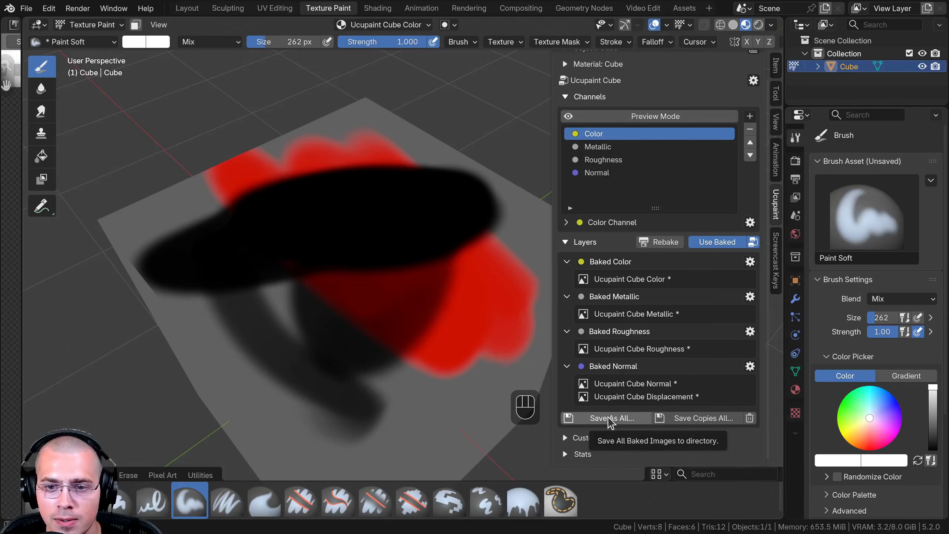
left_click(609, 418)
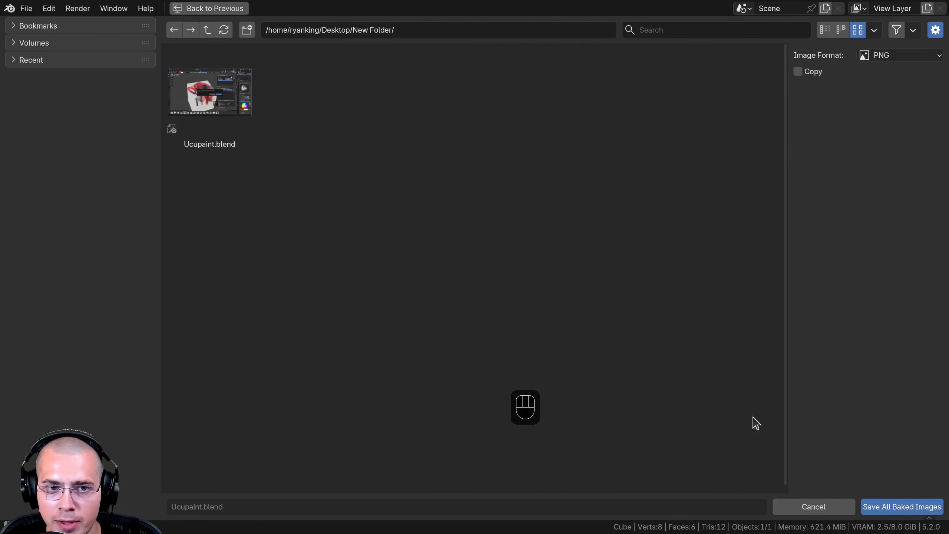
left_click(889, 504)
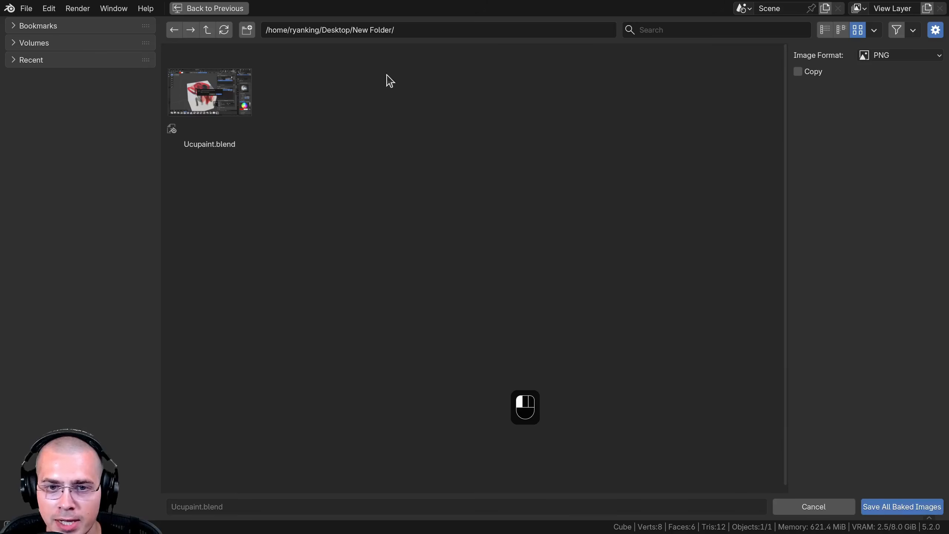